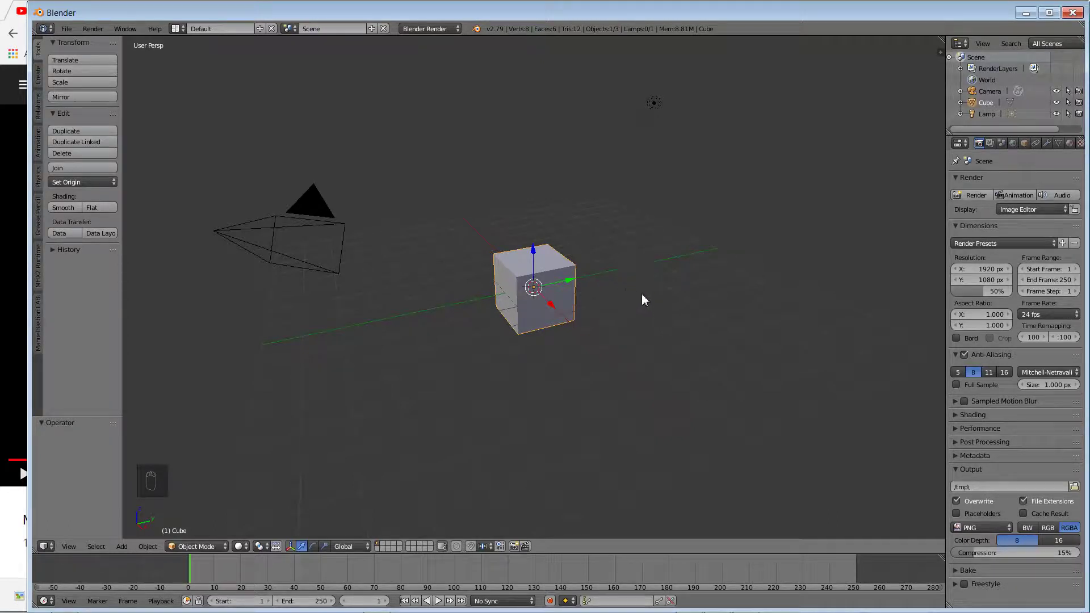
Step: Add a mesh plane through the operator search for 'plane'
key("space")
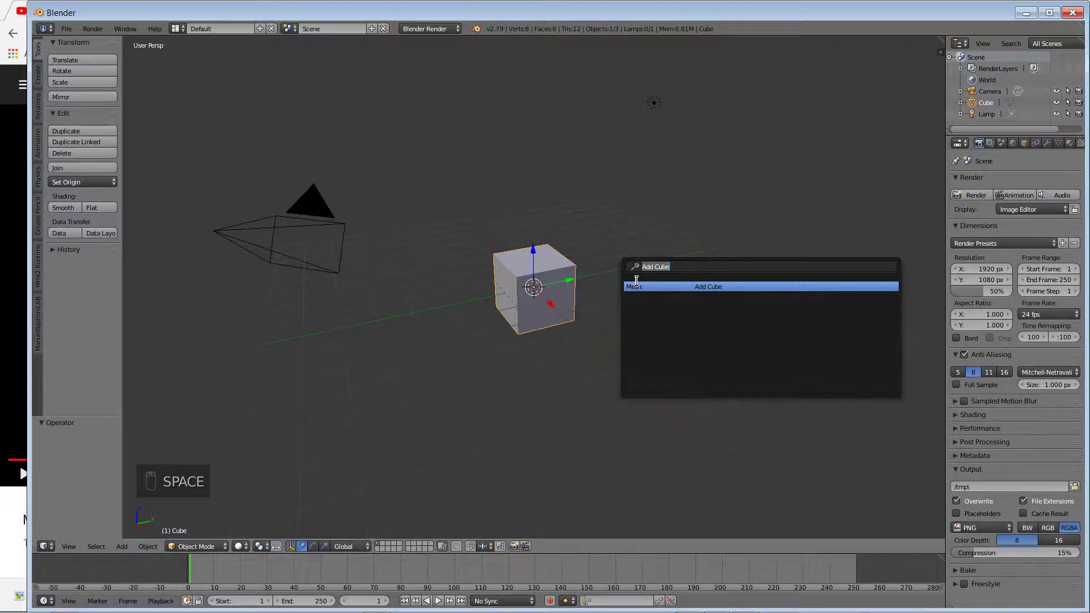
type("plane")
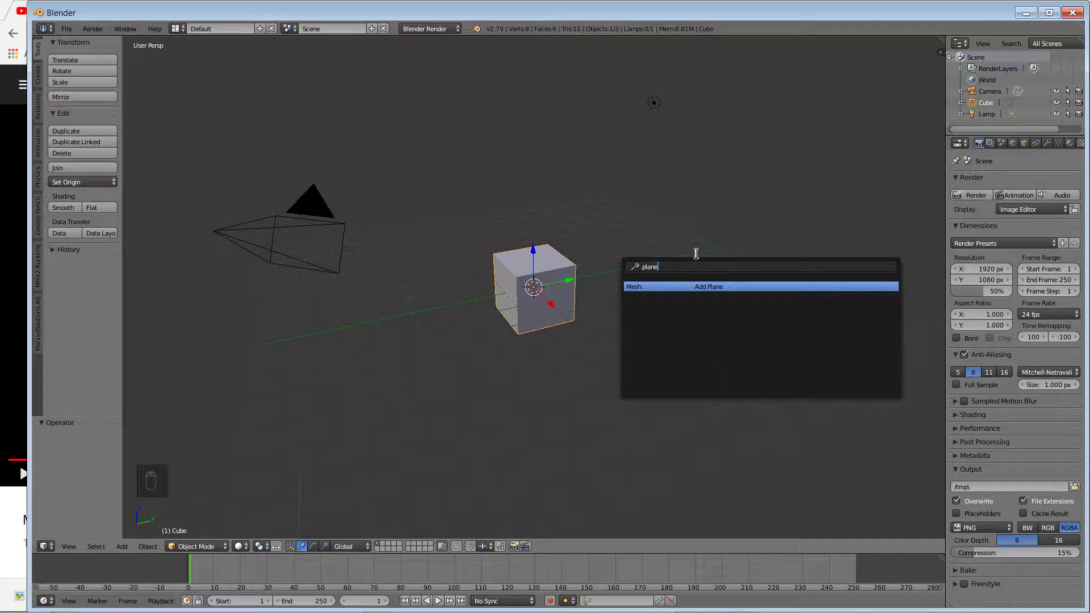
left_click(732, 287)
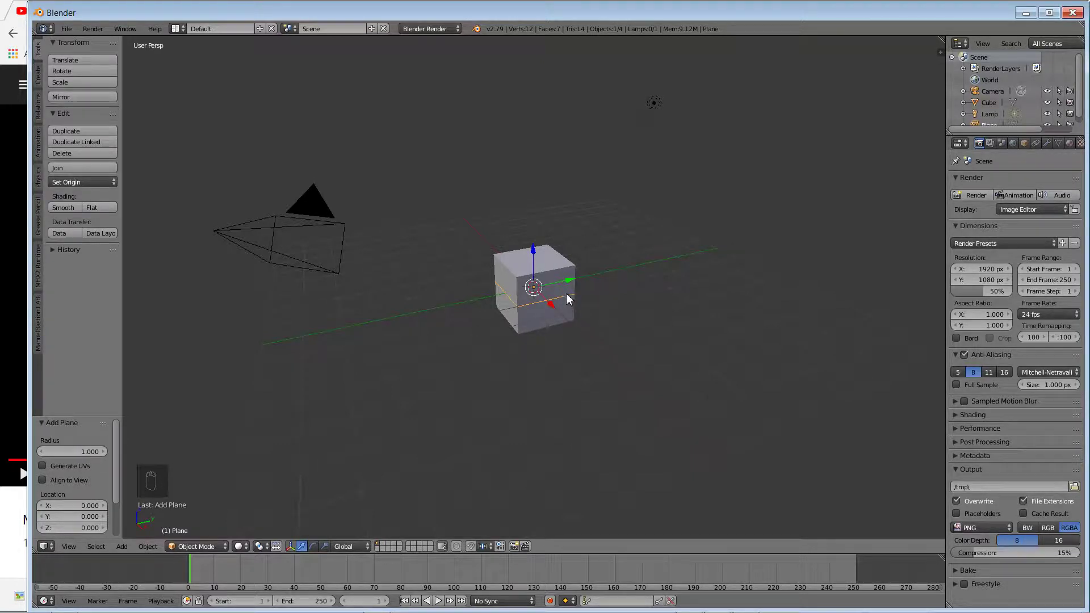
Step: Scale the new plane up 40 times on all axes
key("s")
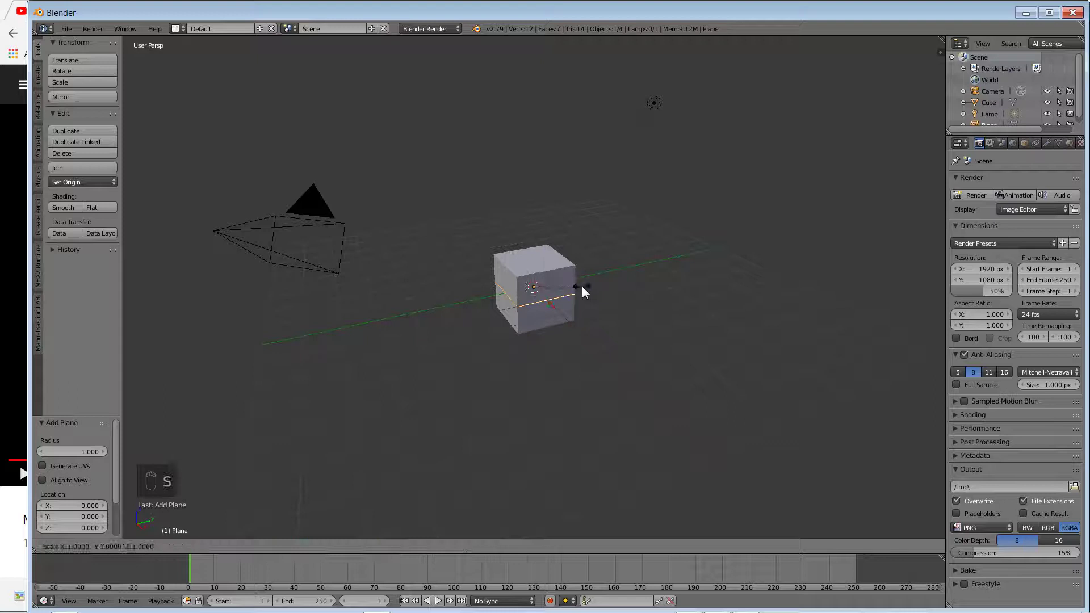
type("40")
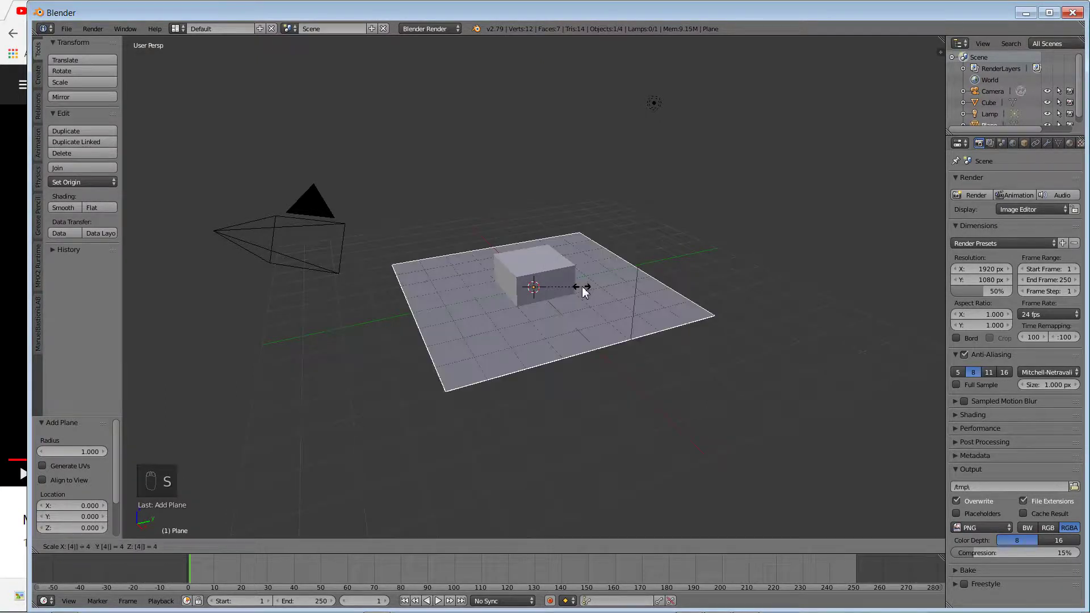
left_click(585, 292)
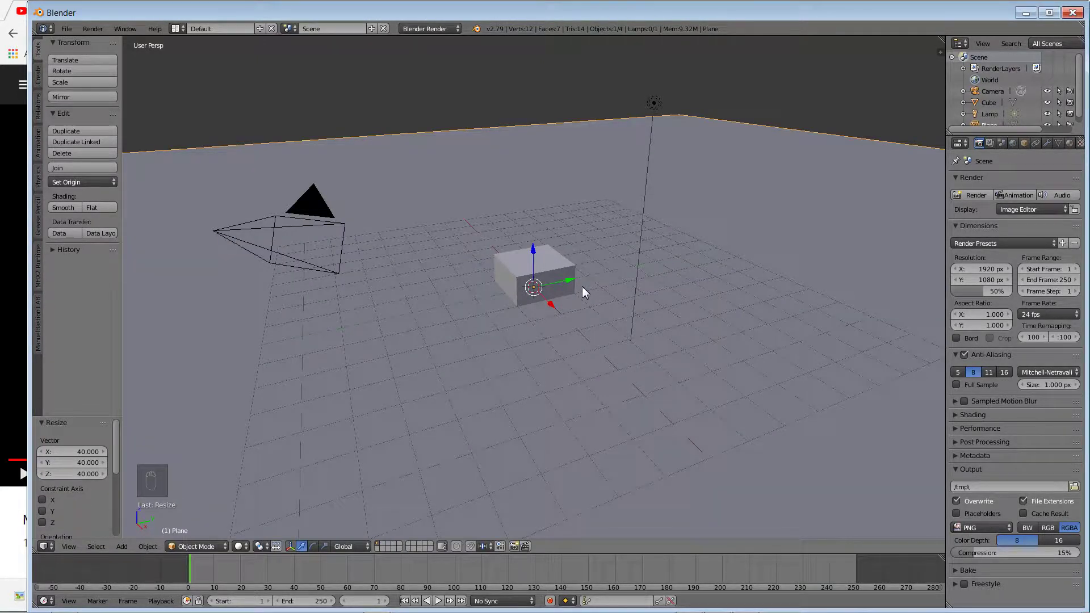
Step: Raise the cube so it rests on the floor, then add a Suzanne monkey mesh
right_click(554, 268)
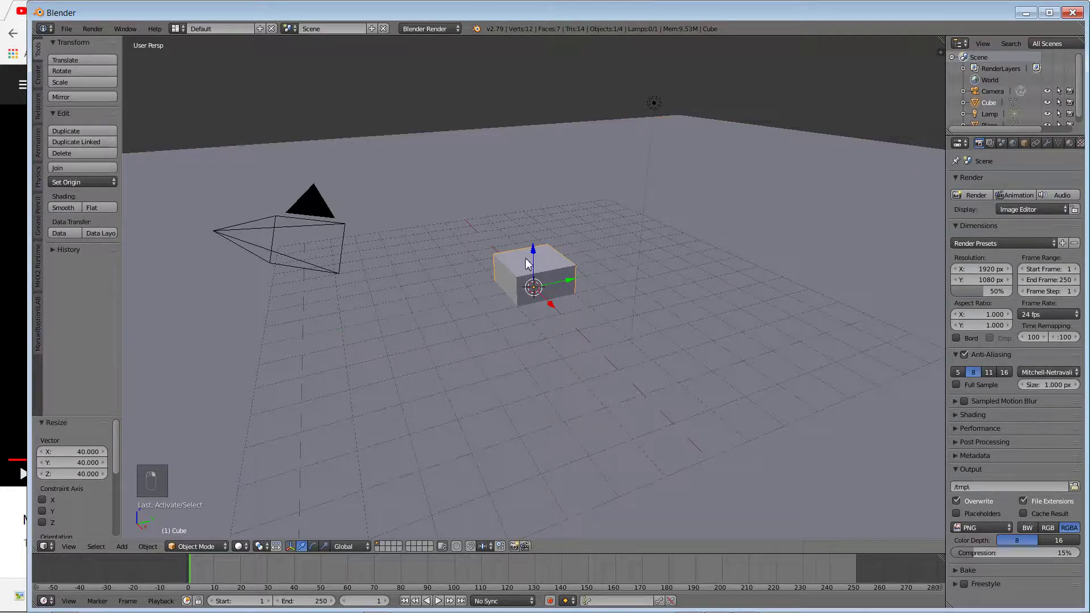
left_click_drag(534, 260, 537, 230)
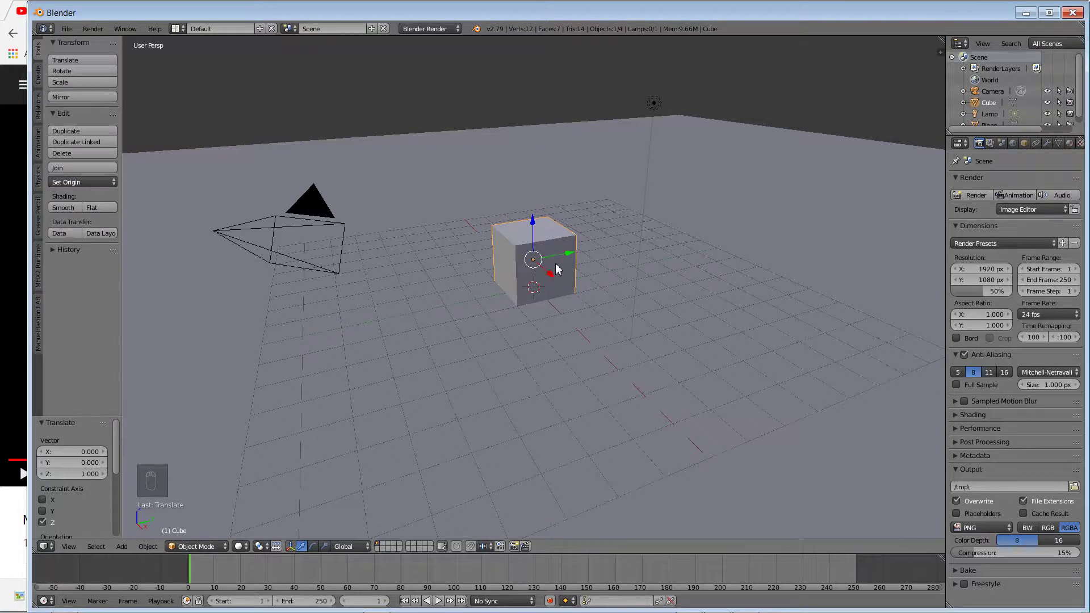
key("shift+a")
mouse_move(562, 267)
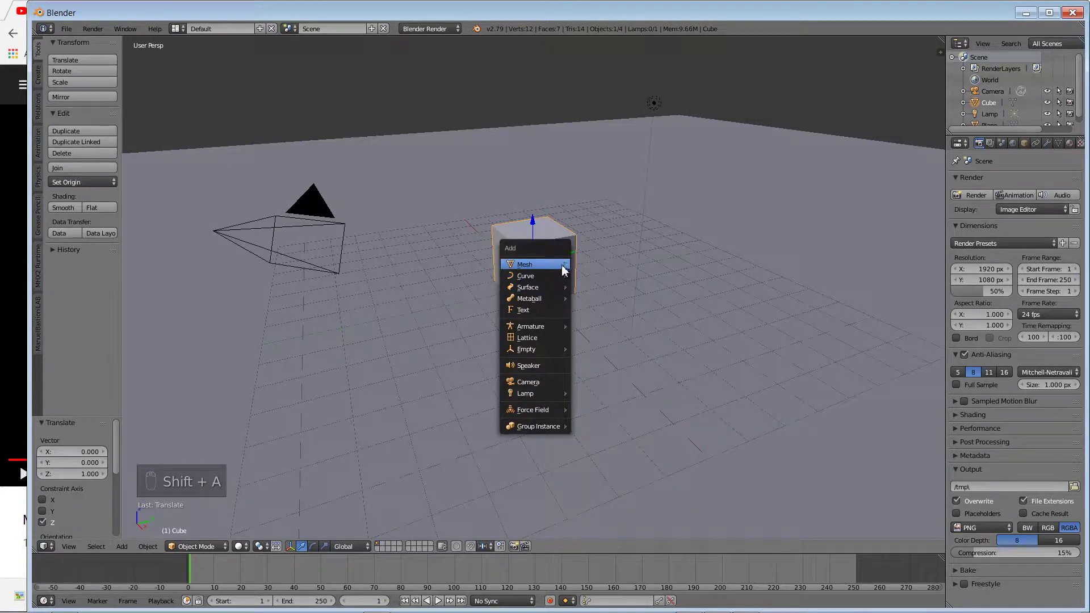
left_click(607, 373)
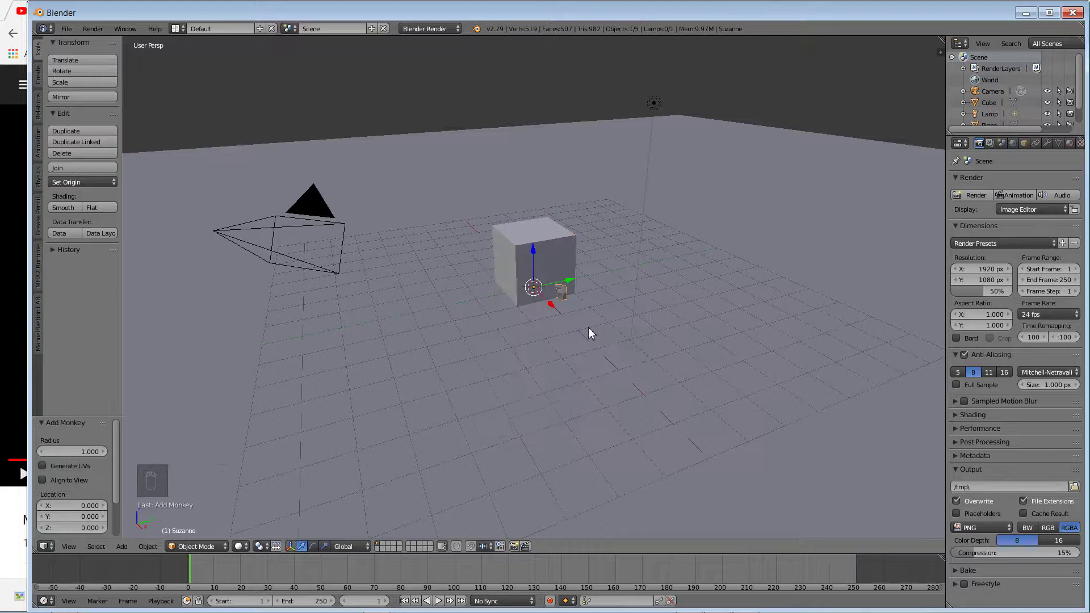
Step: Move the monkey straight up above the cube and switch to an orthographic front view
key("g")
key("z")
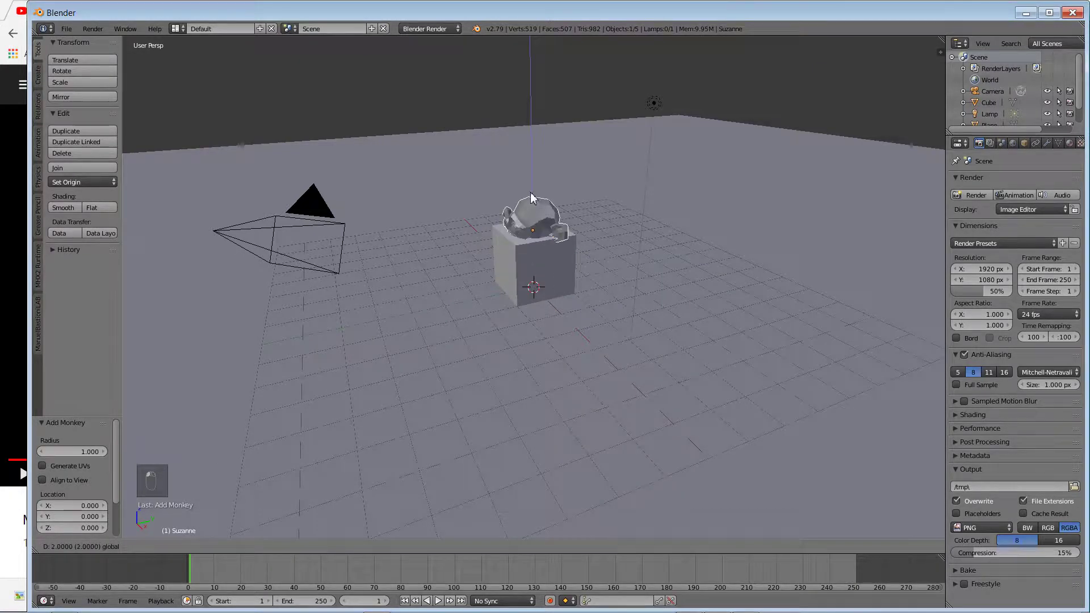
left_click(538, 180)
key("KP_5")
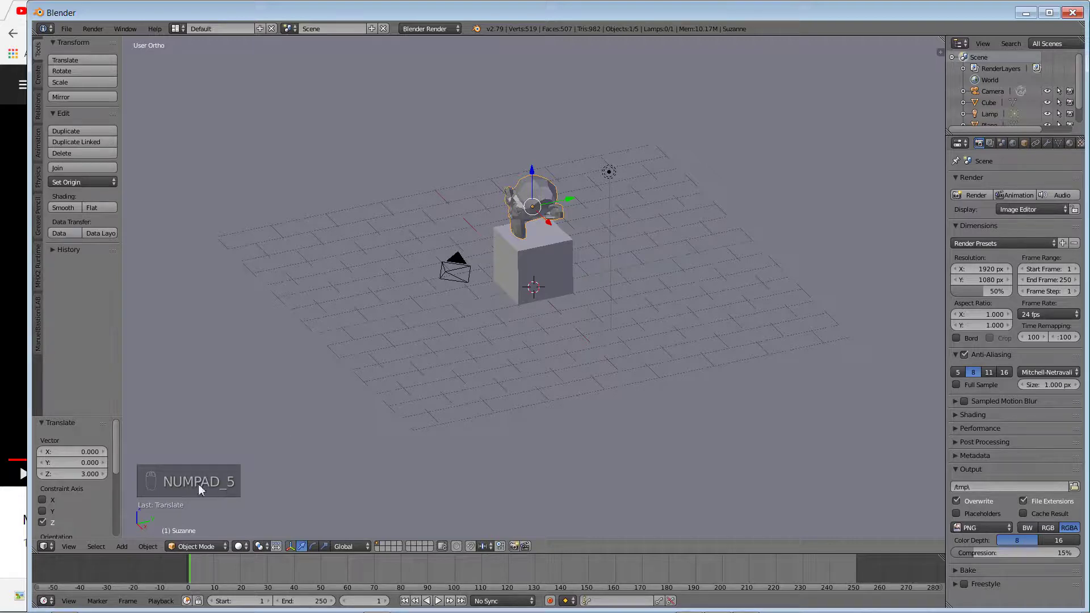
key("KP_1")
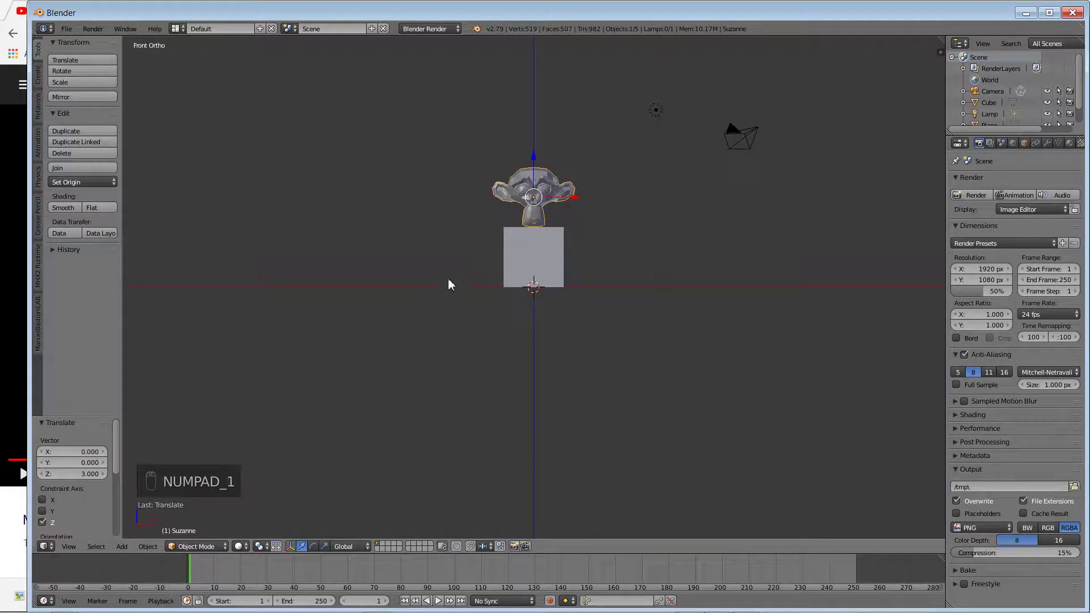
key("KP_6")
key("KP_6")
key("KP_6")
key("KP_6")
key("KP_6")
key("KP_6")
key("KP_6")
key("KP_6")
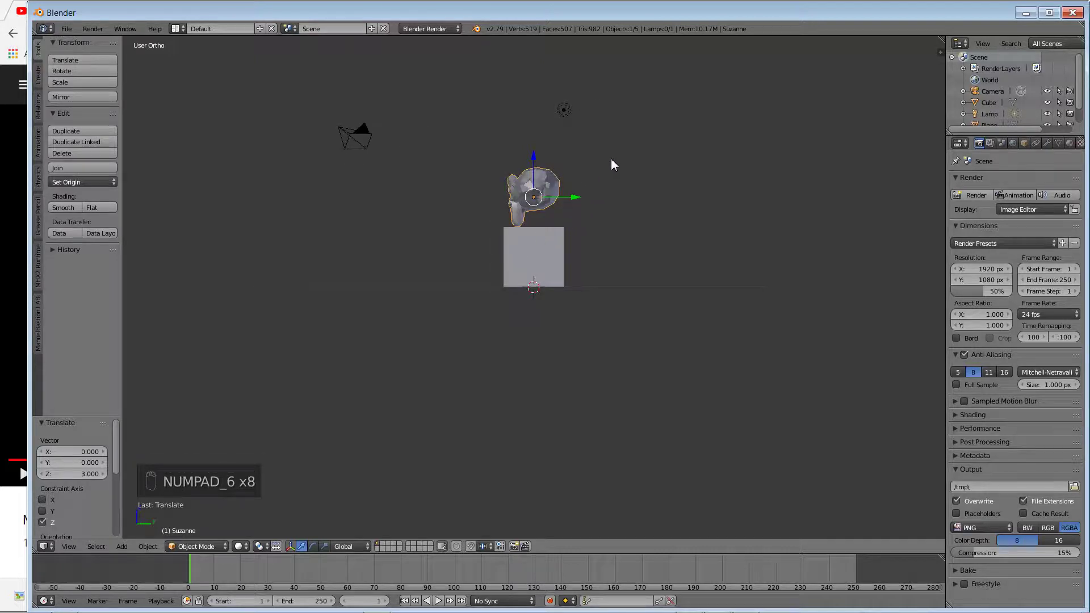
Step: Tilt the monkey 33.5°, shrink it to 0.732, and lower it onto the cube's top
key("r")
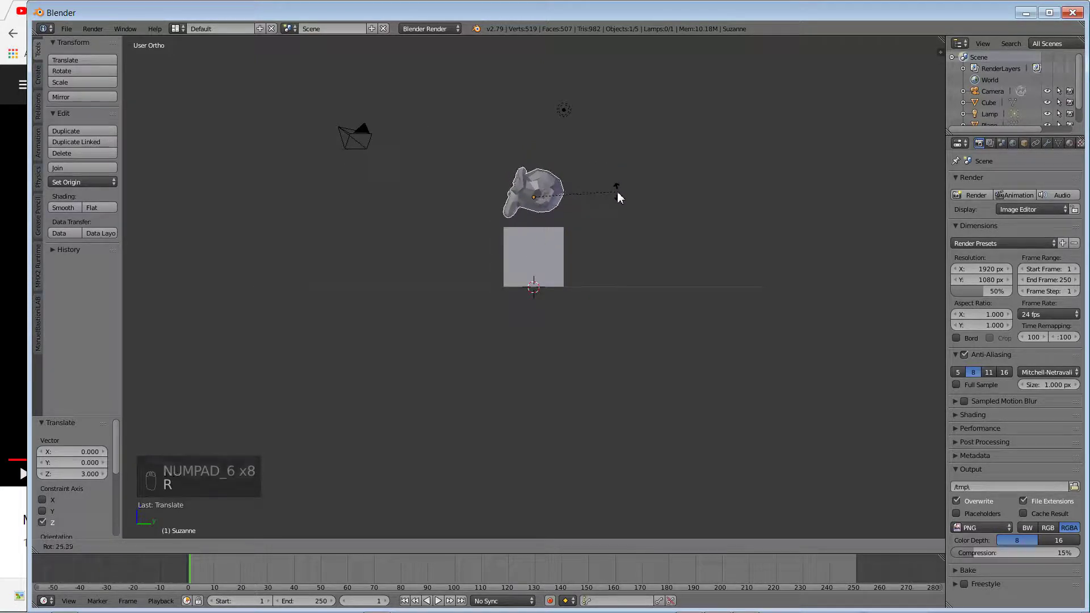
left_click(616, 206)
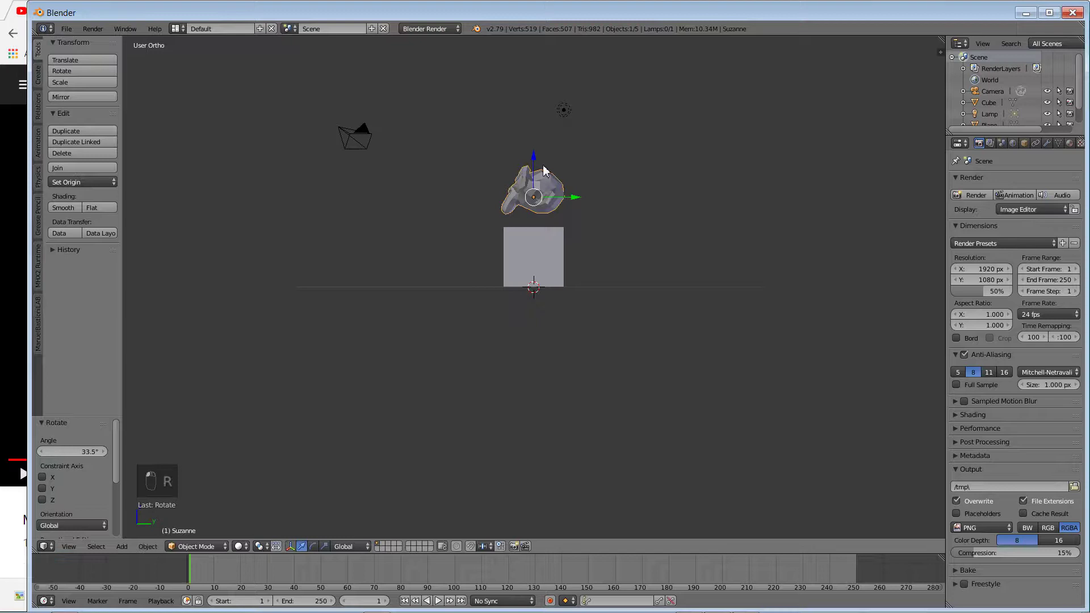
left_click_drag(533, 165, 533, 174)
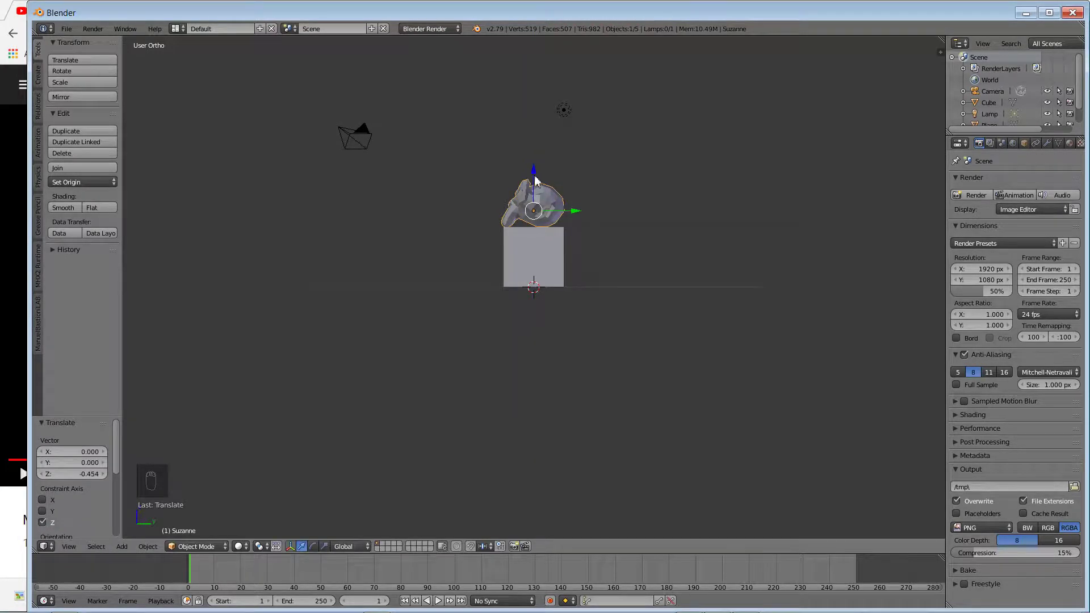
key("s")
left_click(594, 191)
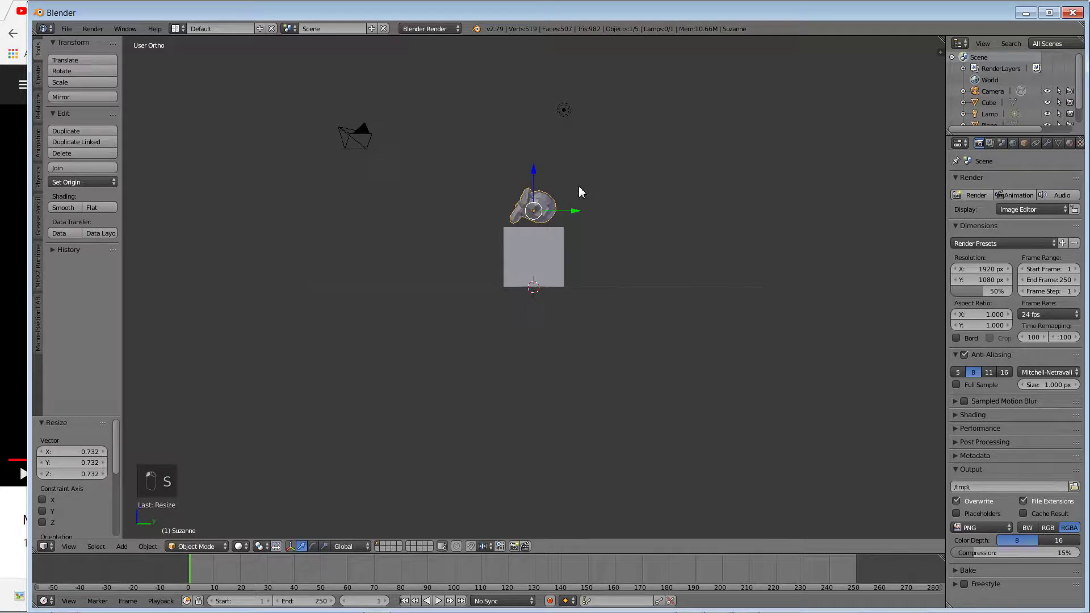
left_click_drag(532, 175, 534, 180)
Step: Fly the camera to frame the cube and monkey, then widen the properties area
key("KP_0")
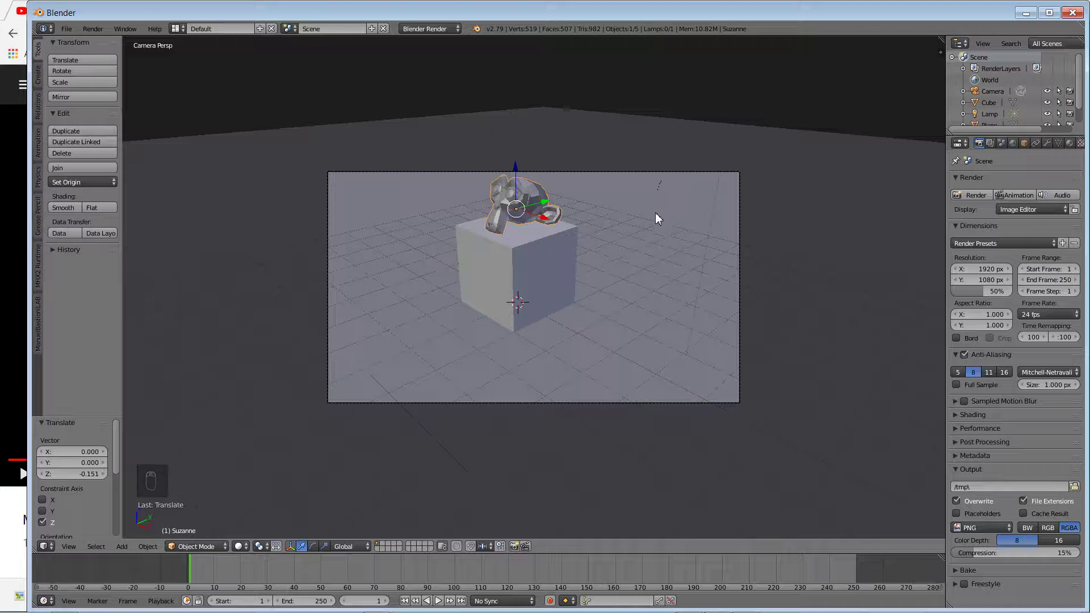
key("shift+f")
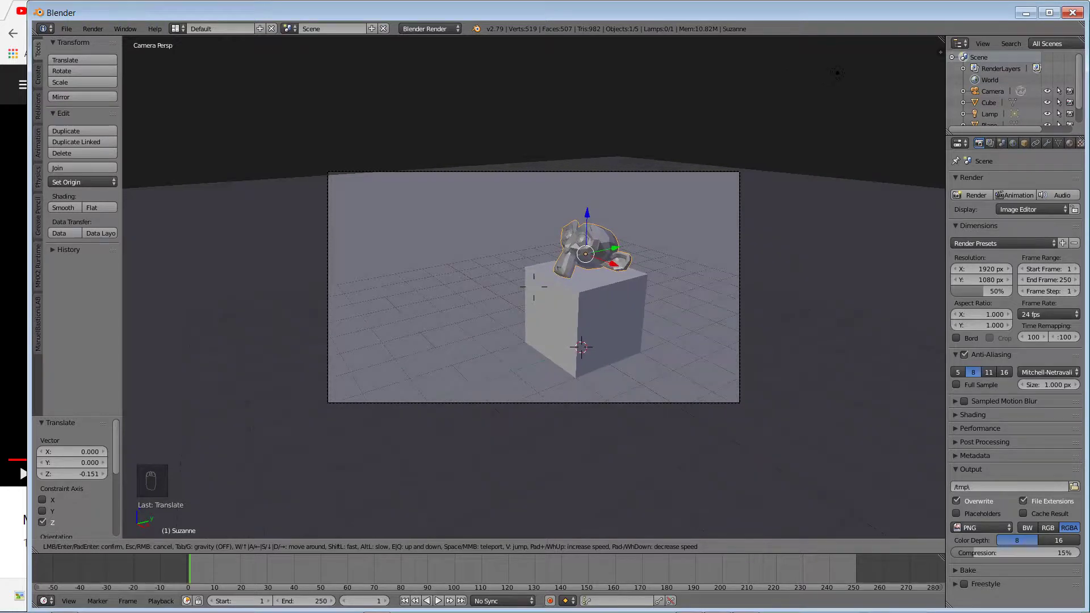
left_click(533, 288)
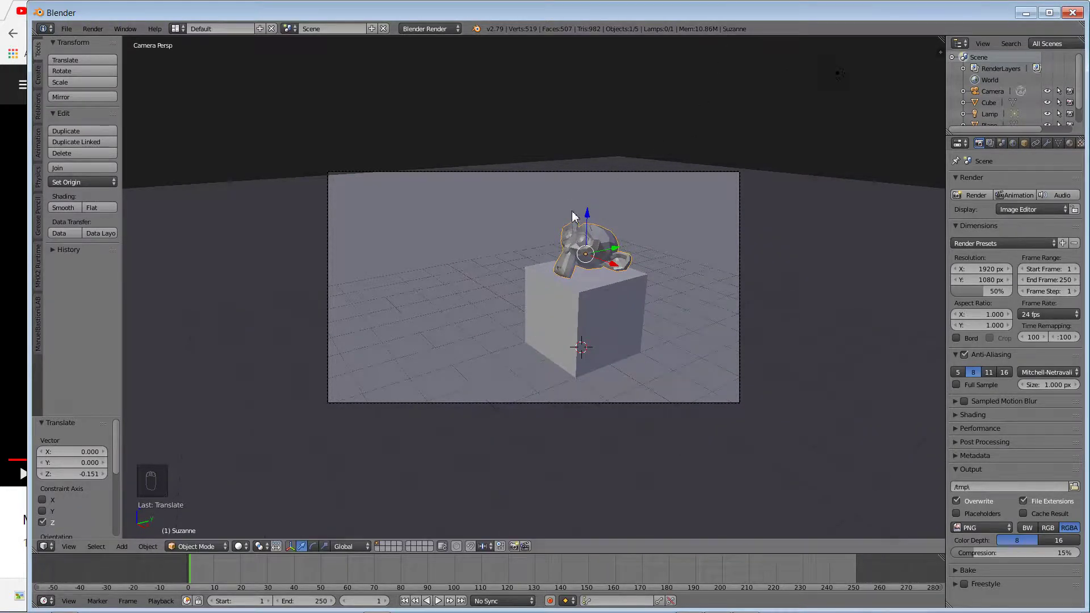
key("shift+f")
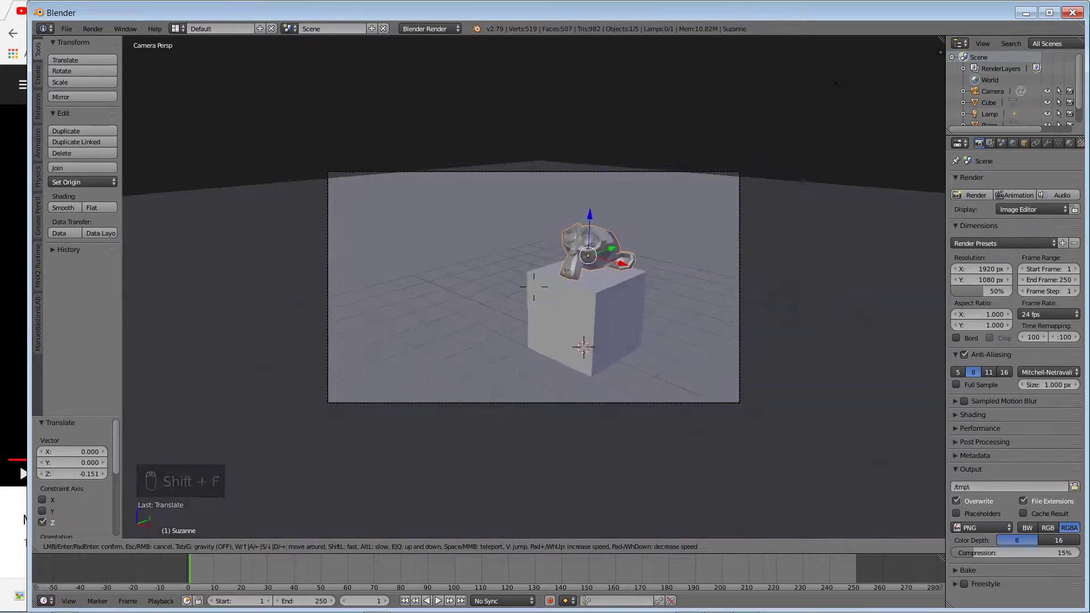
left_click(656, 225)
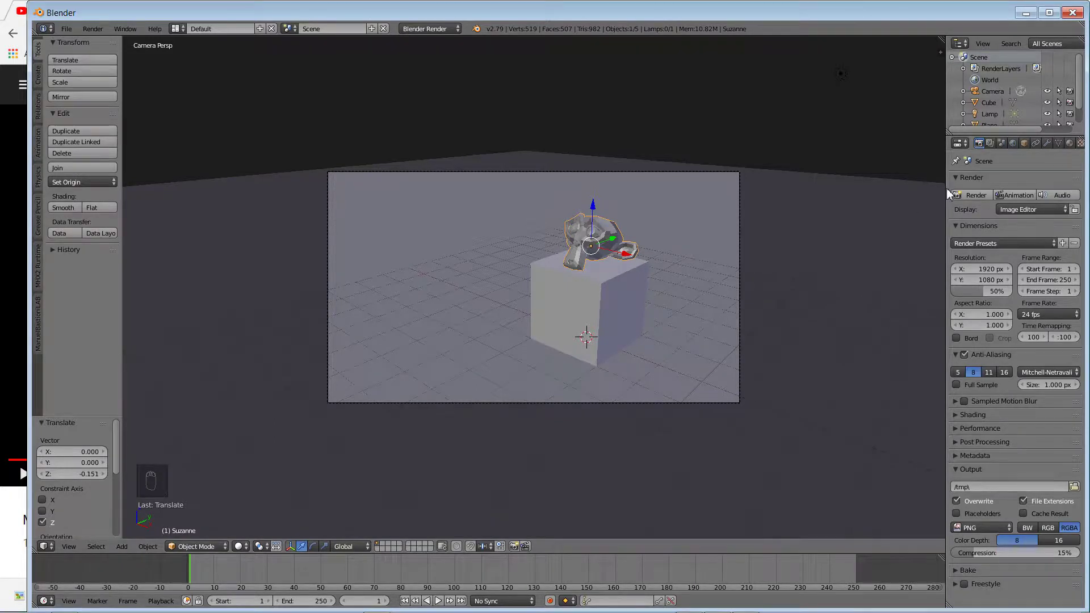
left_click_drag(945, 188, 915, 186)
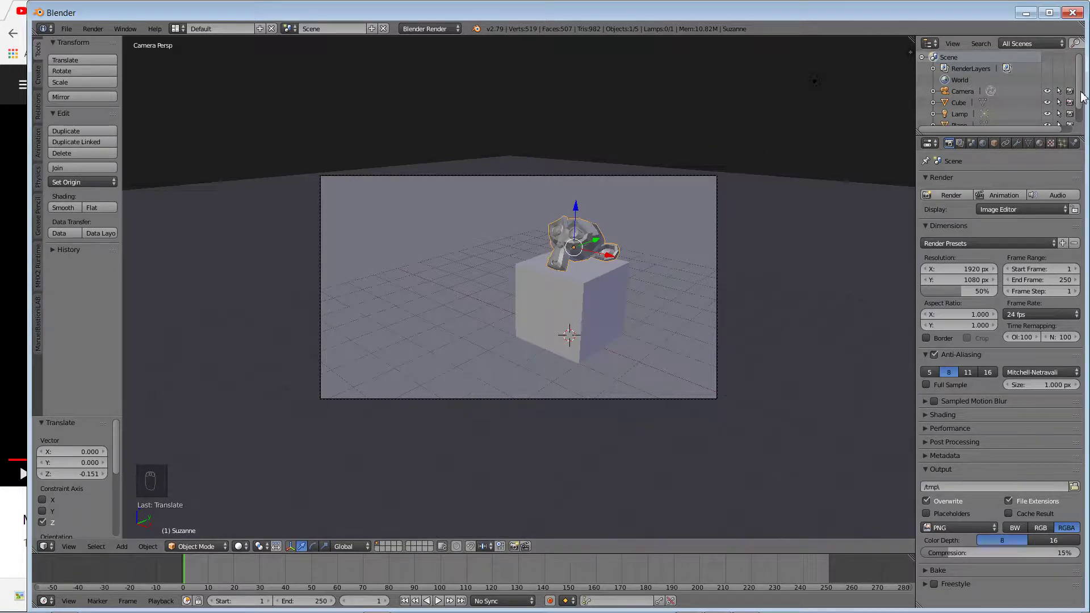
Step: Set the camera's Composition Guides to Thirds, then render a test image with F12
scroll(961, 109, "down", 2)
left_click(963, 79)
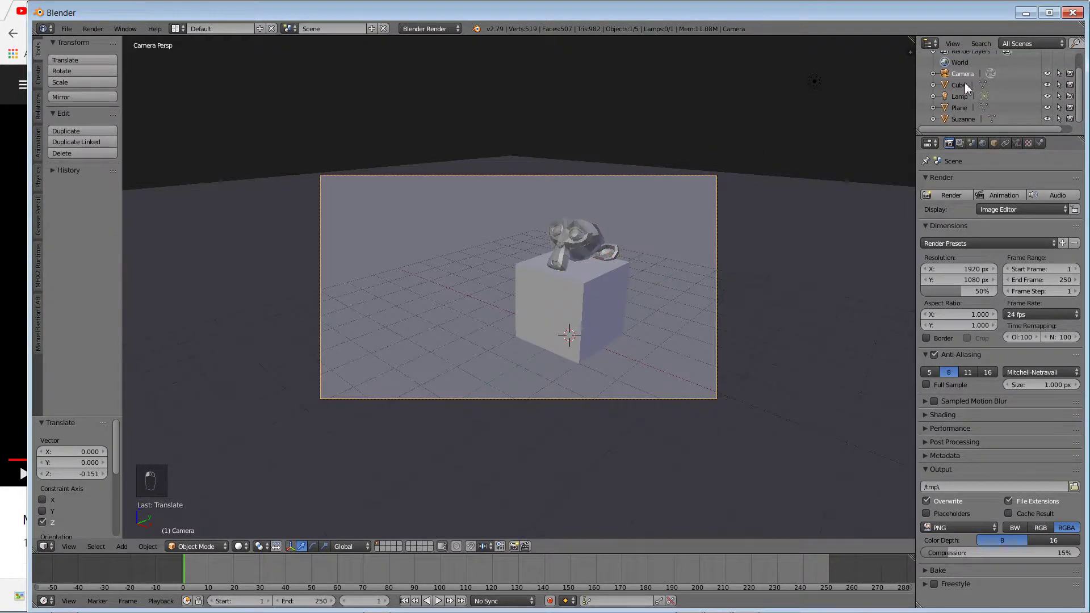
left_click(1018, 143)
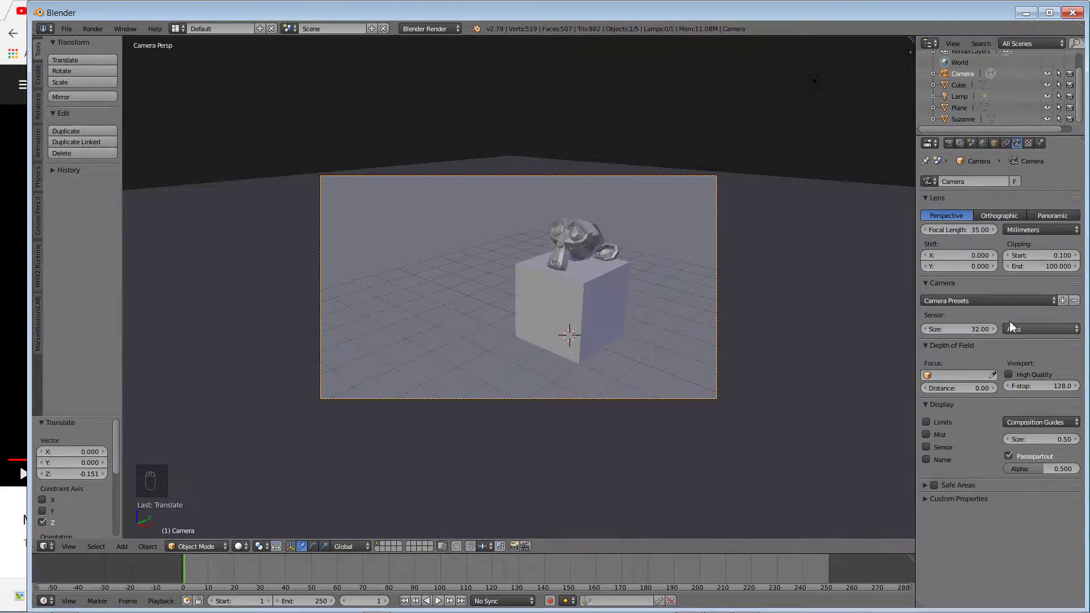
left_click(1028, 423)
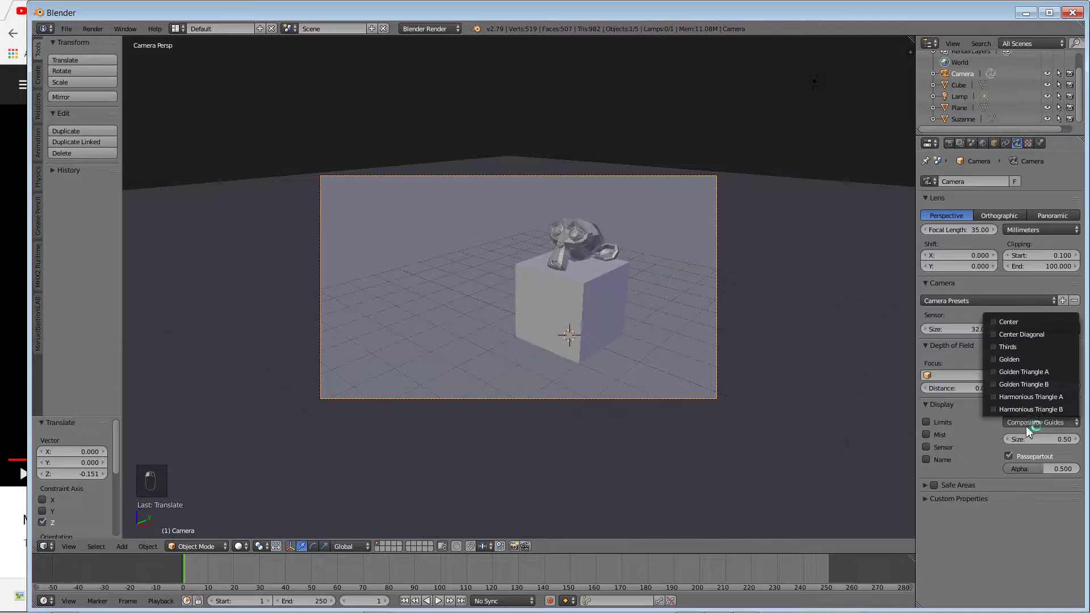
left_click(1002, 346)
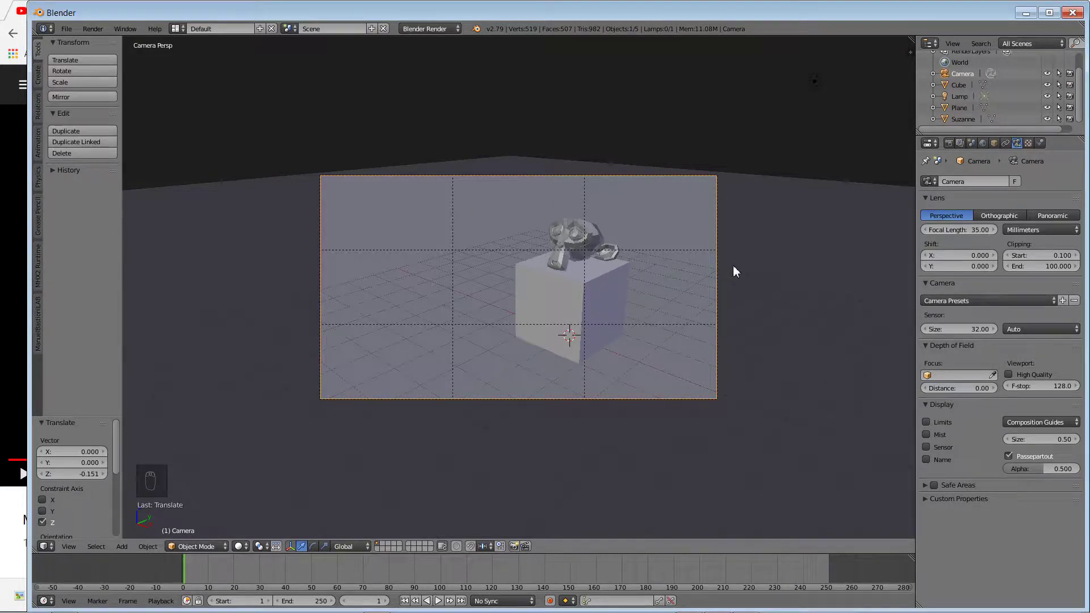
key("F12")
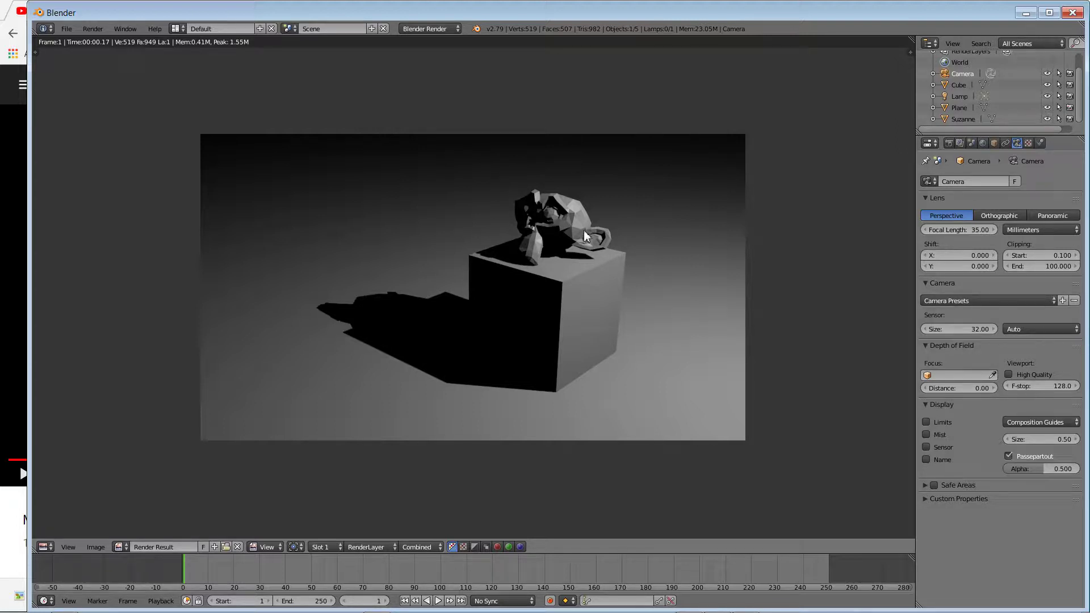
Step: Set the render engine to Cycles, render with F12, then close the render view
left_click(443, 27)
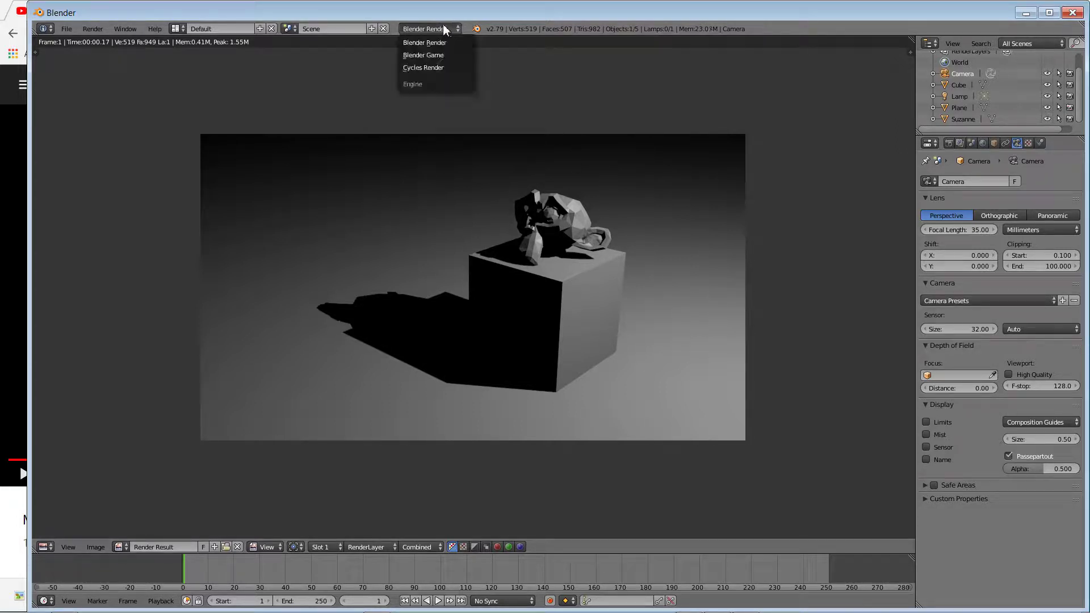
left_click(429, 68)
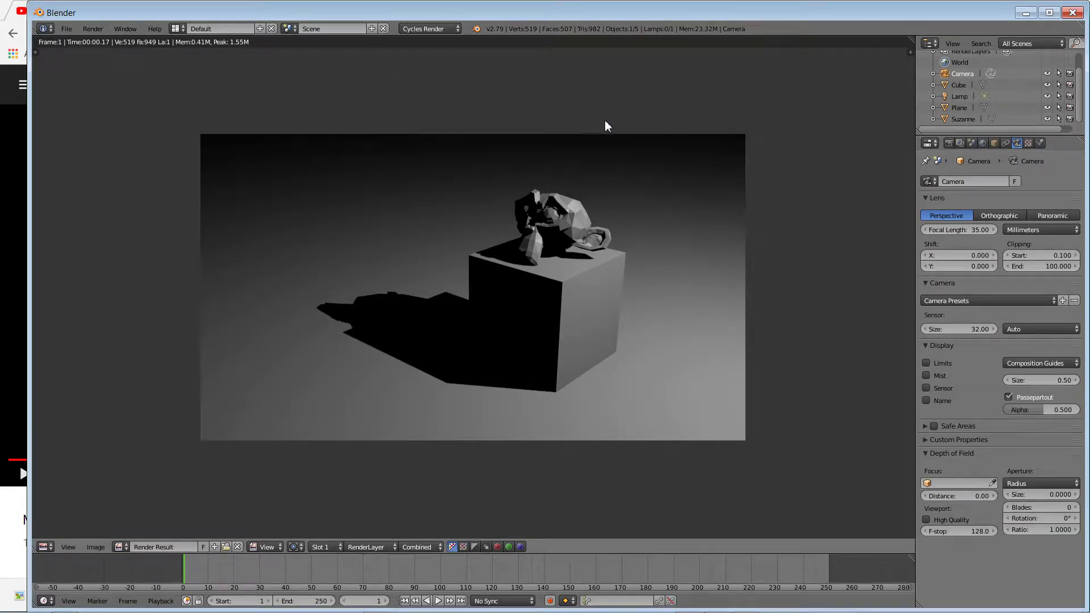
key("F12")
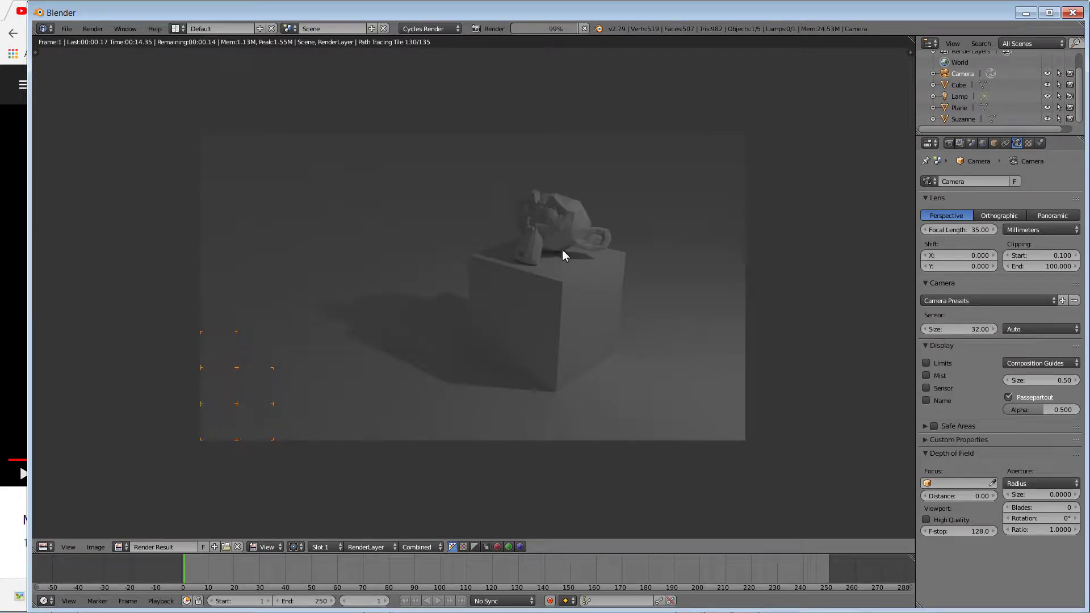
key("Escape")
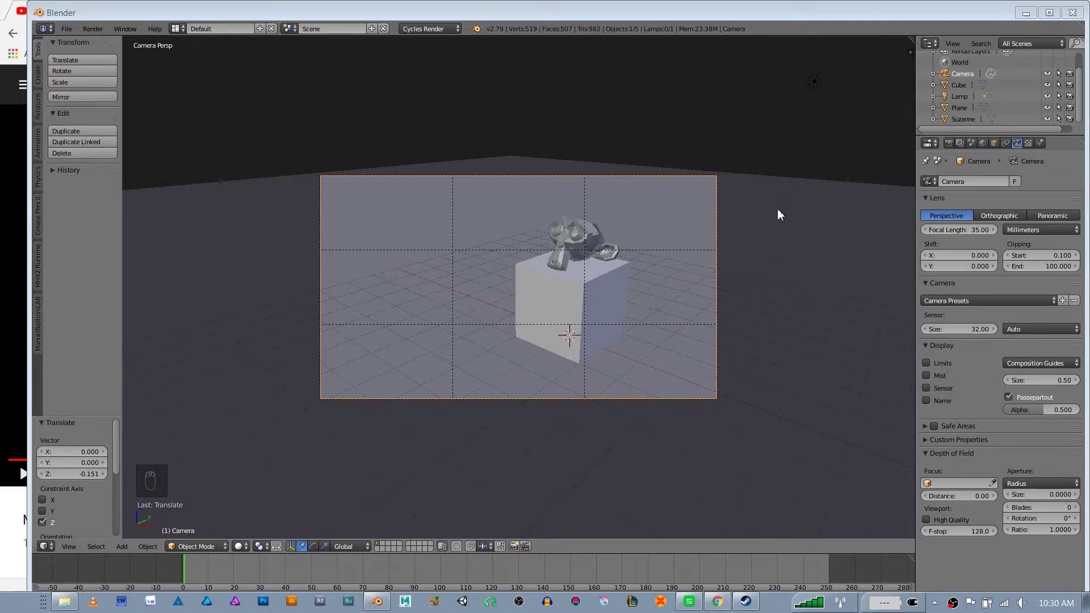
Step: Orbit out of the camera view, select the lamp, and zoom to an angled view of the scene
middle_click_drag(656, 267, 612, 262)
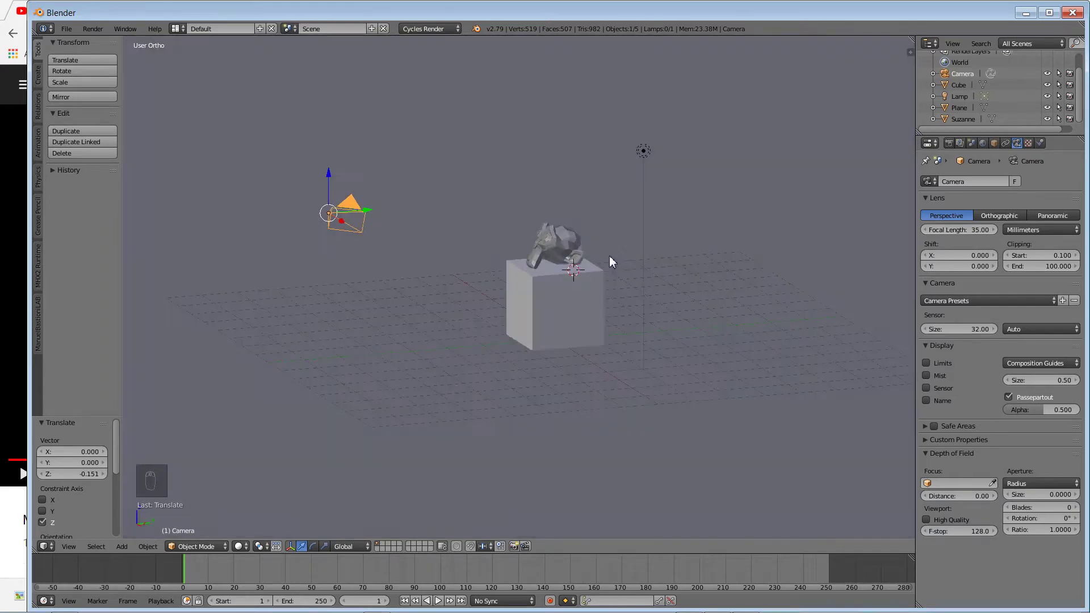
key("KP_0")
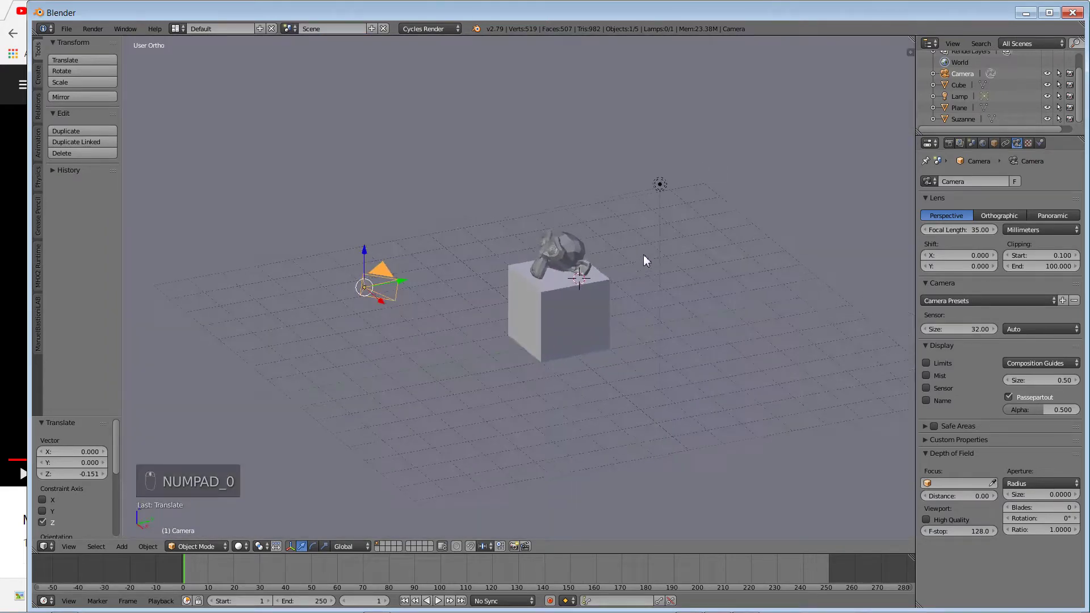
right_click(658, 183)
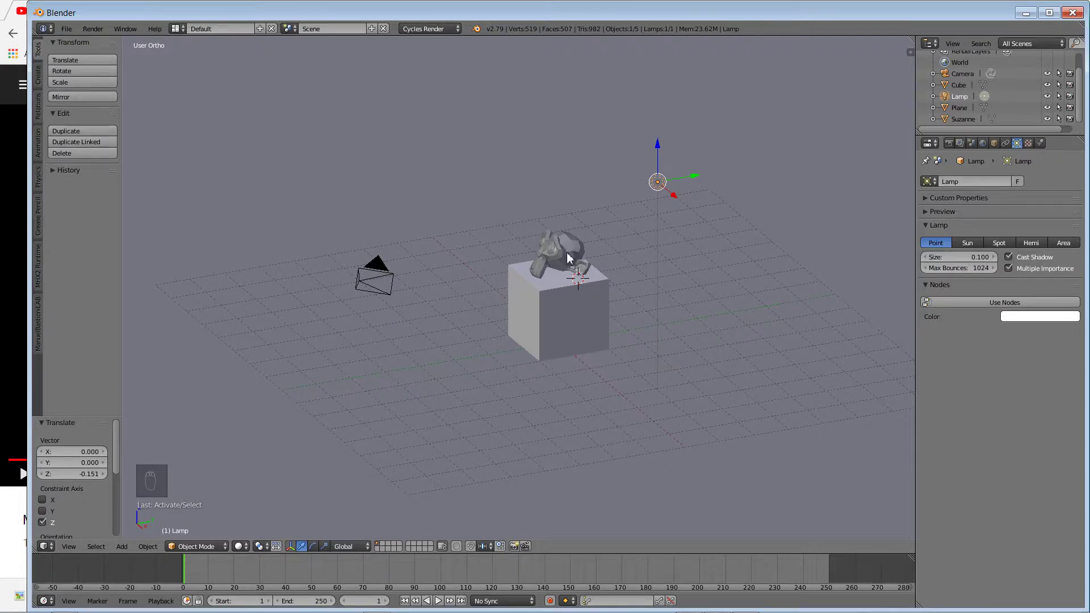
scroll(567, 253, "up", 4)
middle_click_drag(512, 277, 498, 341)
Step: Select the cube with its Suzanne and duplicate the pair twice along X into a row of three
right_click(492, 324)
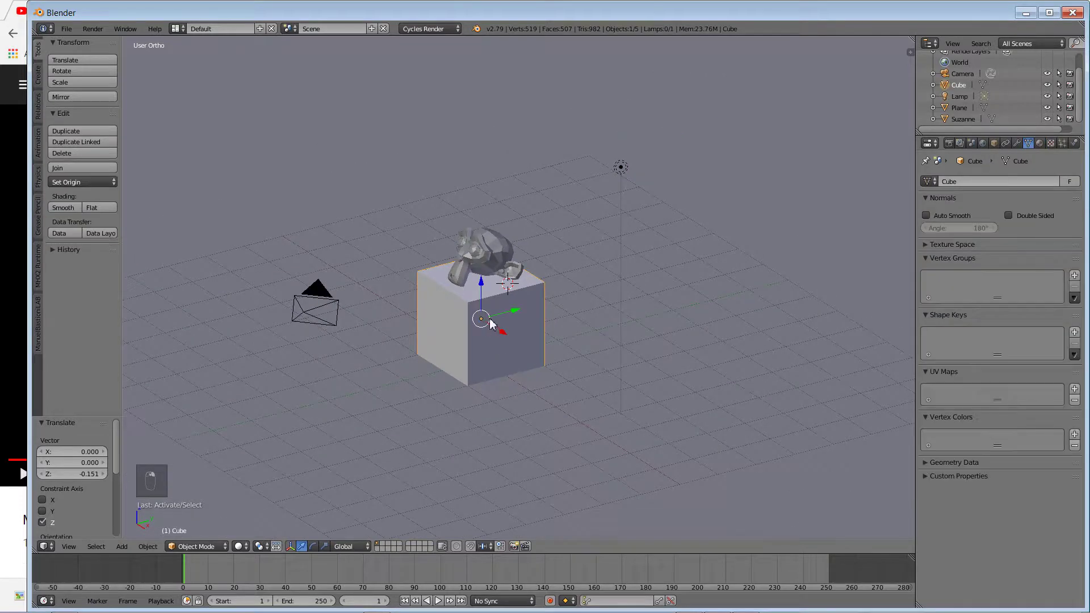
right_click(477, 250, "shift")
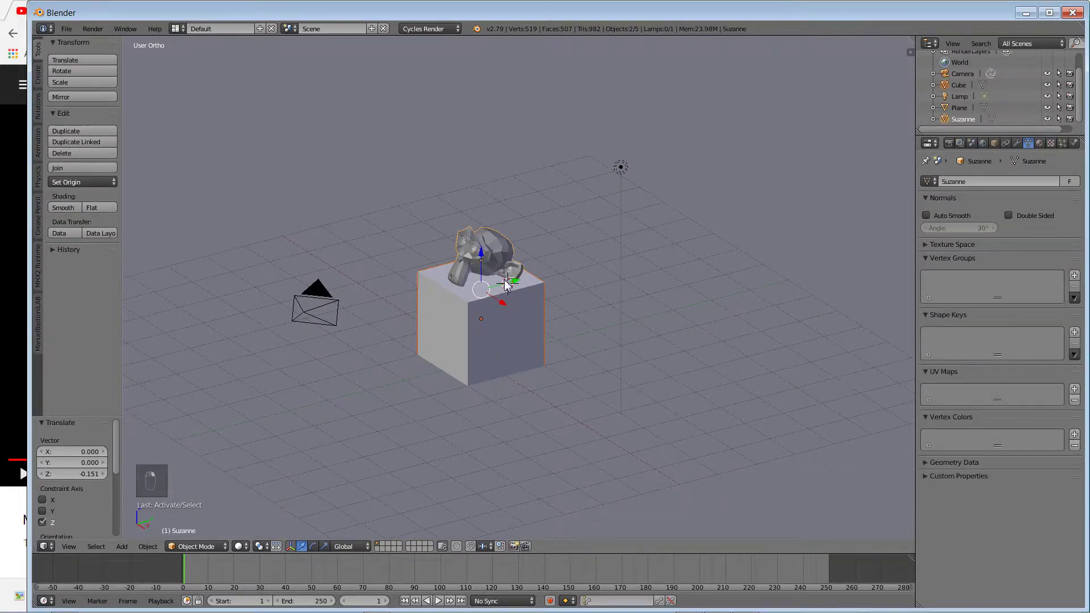
key("shift+d")
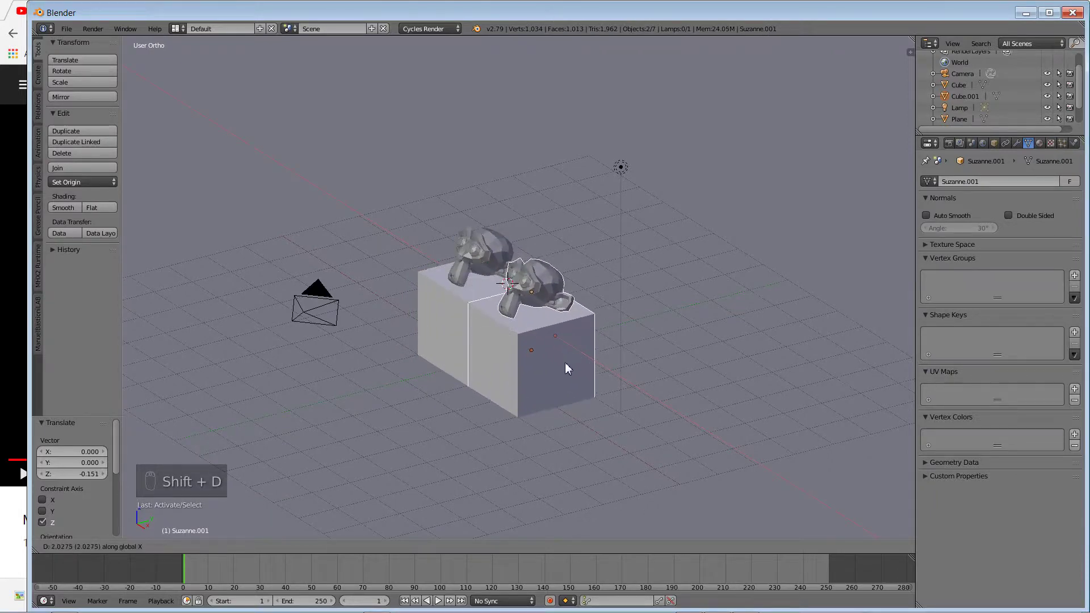
left_click(444, 285)
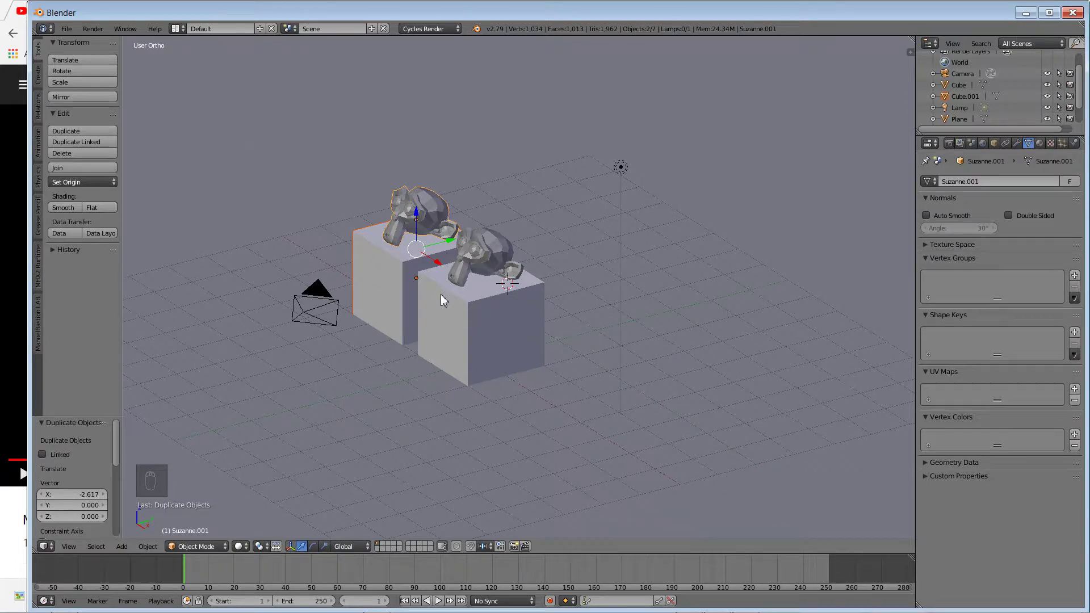
key("shift+d")
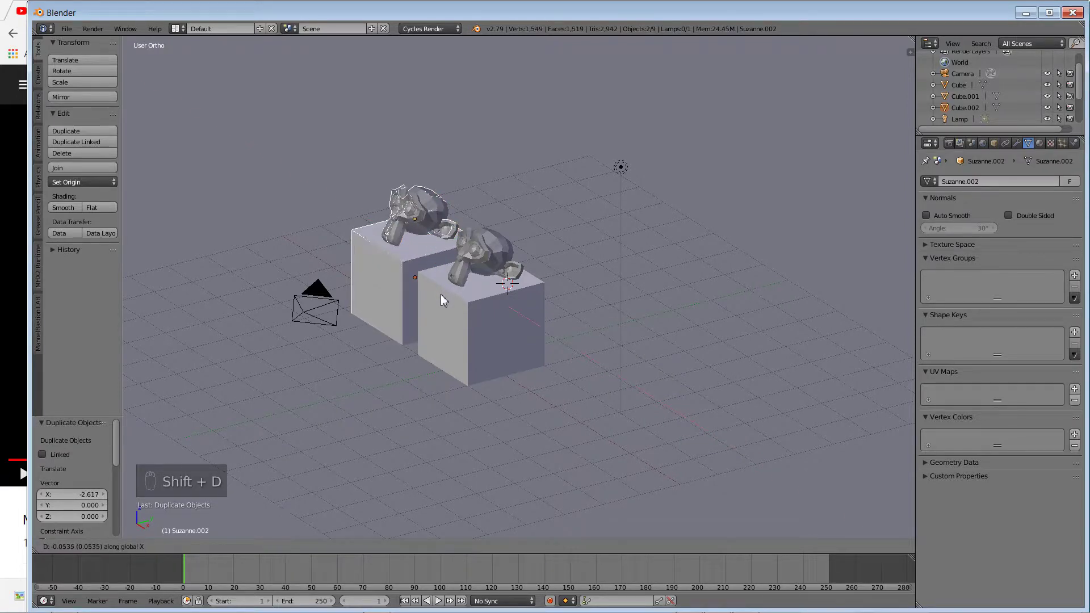
left_click(376, 257)
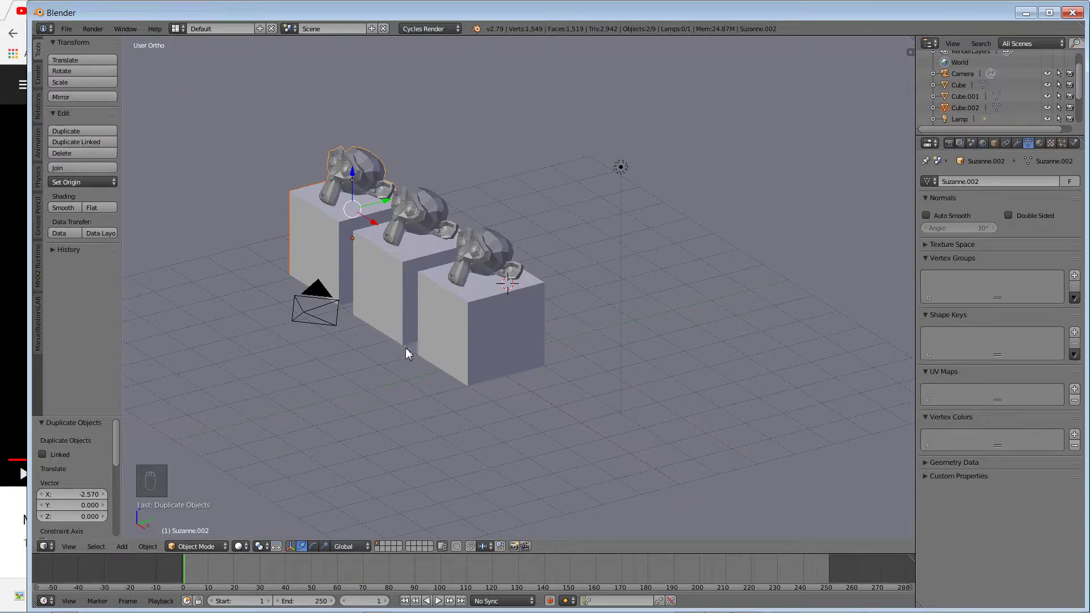
middle_click_drag(406, 347, 454, 338)
key("KP_0")
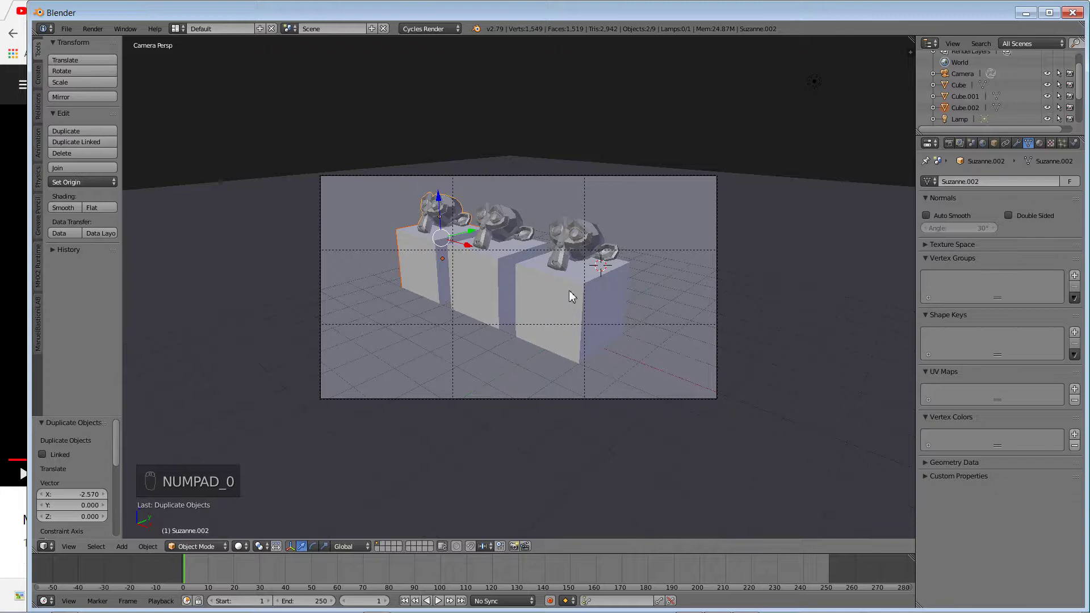
Step: Fly the camera back to fit all three cubes, then orbit out to an outside view
key("shift+f")
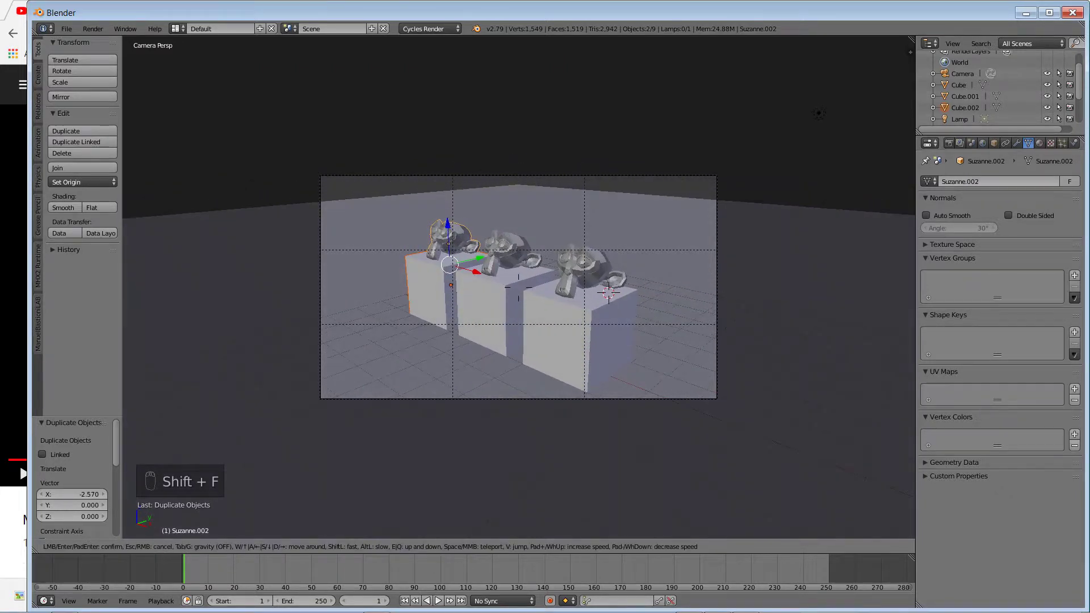
left_click(519, 287)
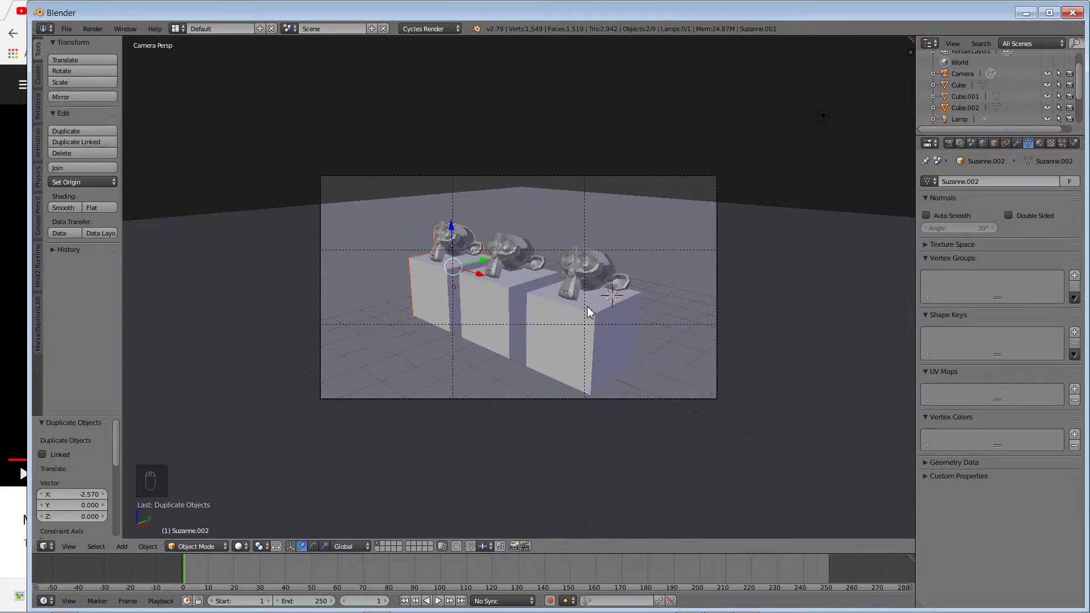
key("Tab")
key("Tab")
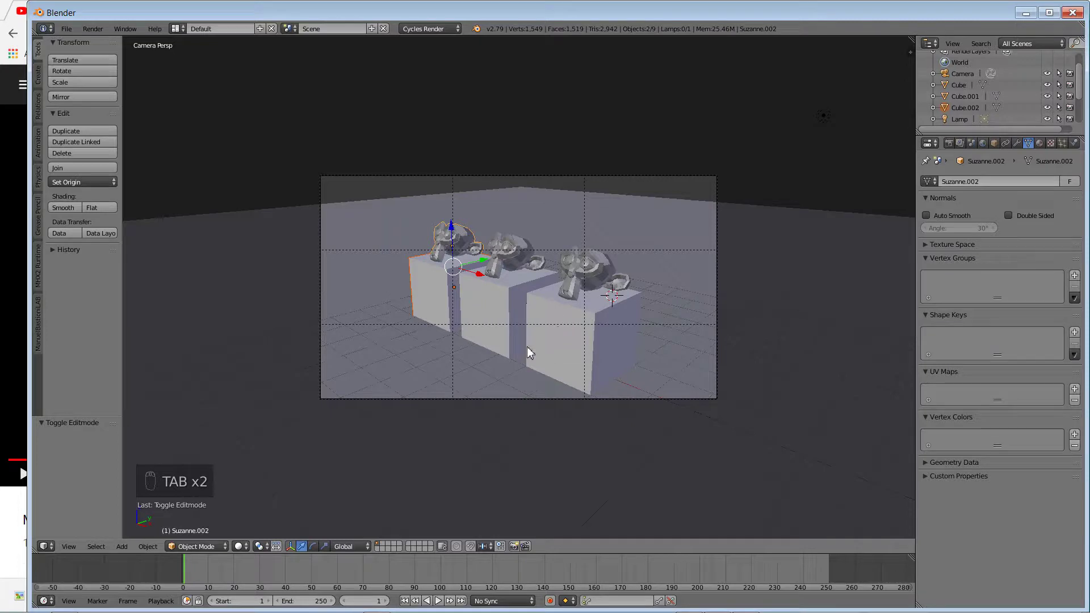
key("KP_0")
middle_click_drag(628, 336, 666, 244, "ctrl")
Step: Frame the right Suzanne close up, orbit around the monkeys, then select the middle one
right_click(665, 244)
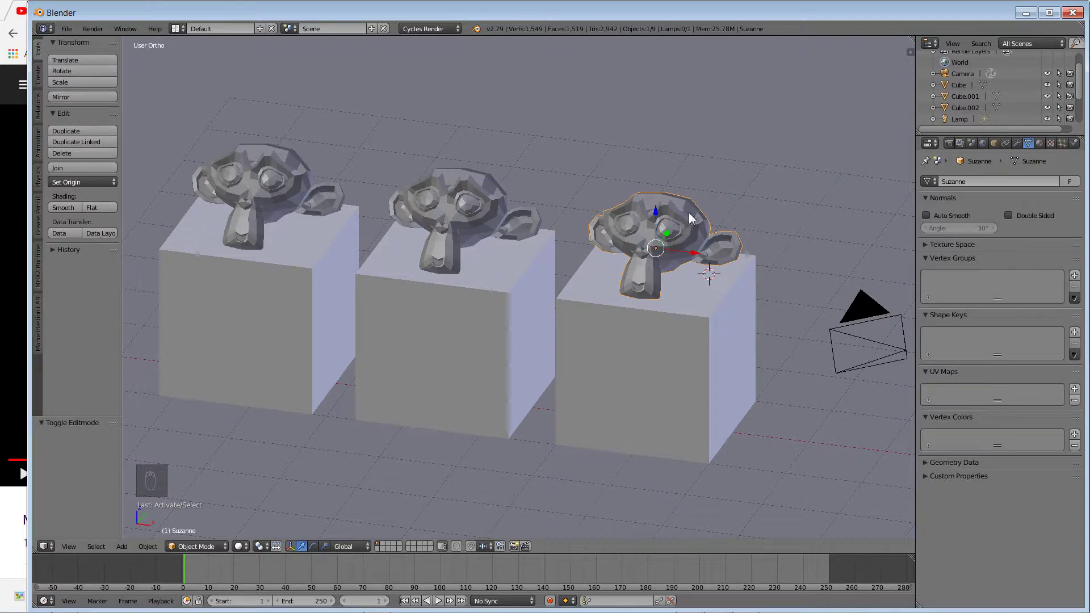
key("KP_Decimal")
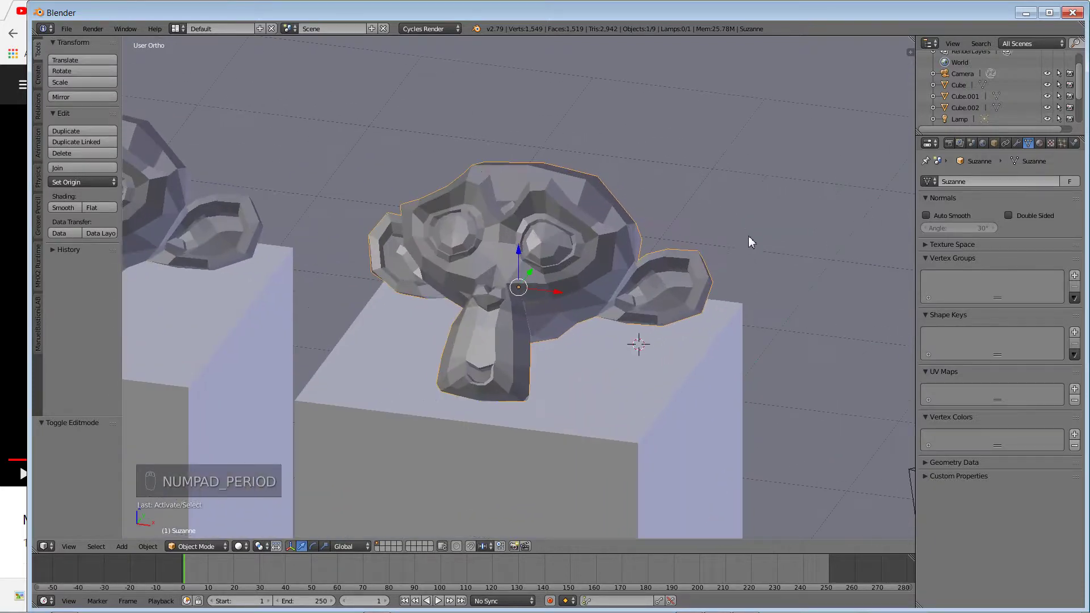
middle_click_drag(670, 285, 617, 295)
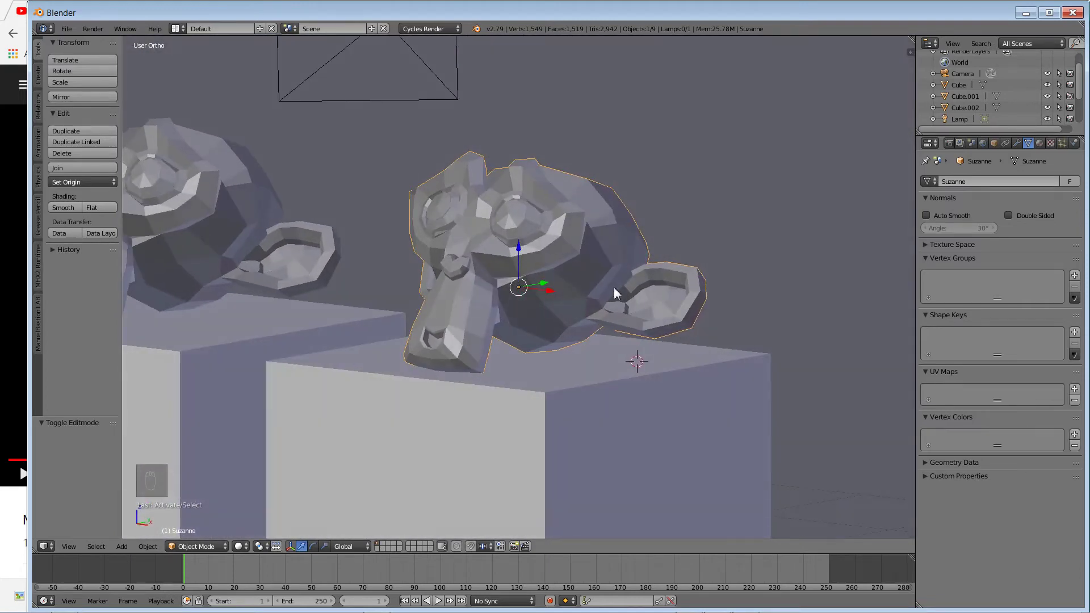
middle_click_drag(546, 272, 623, 306)
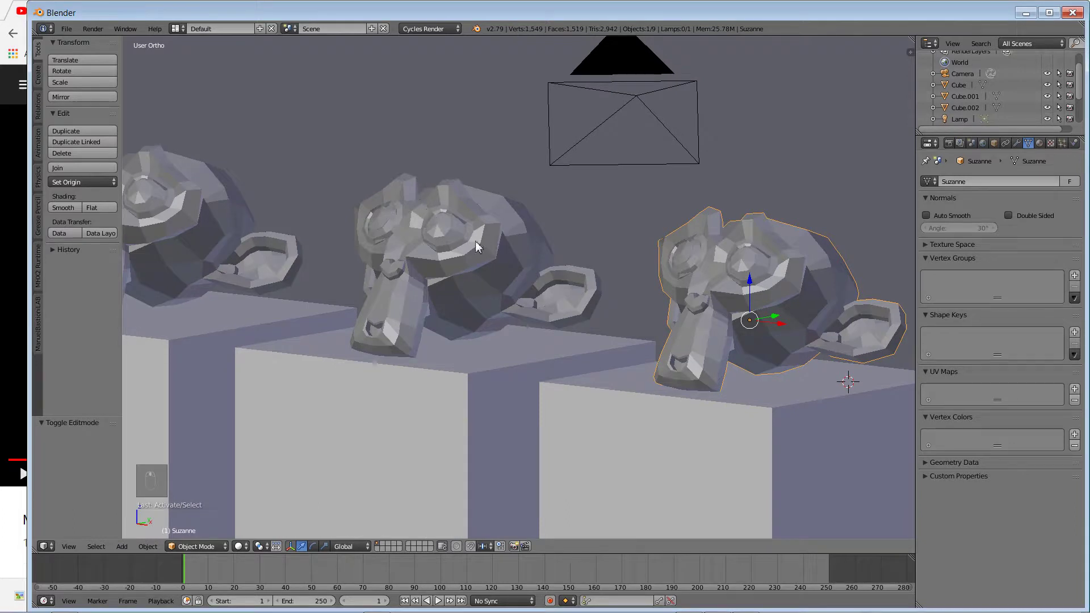
right_click(498, 242)
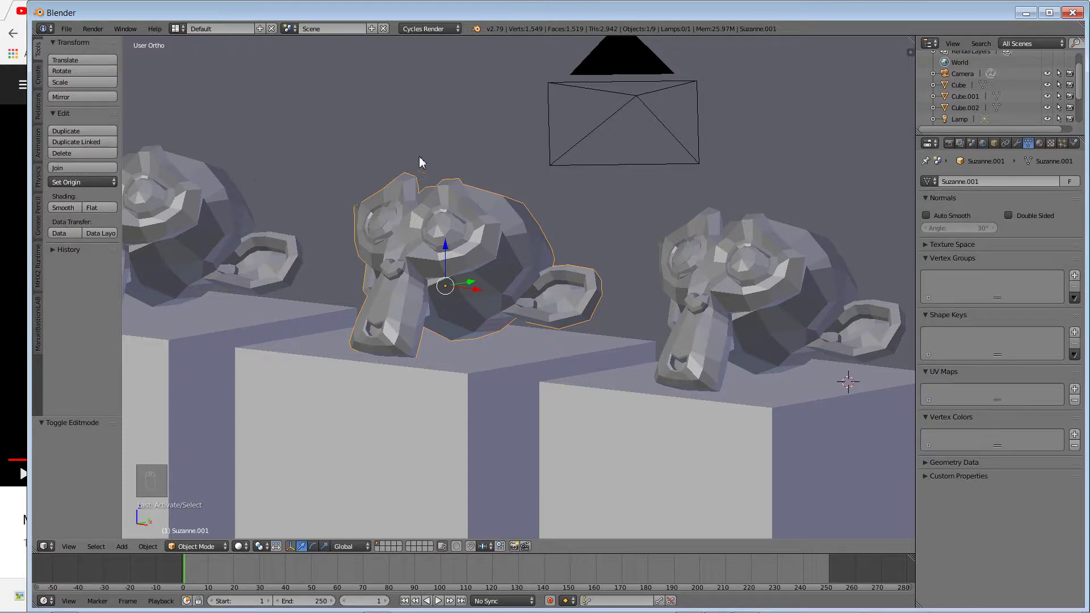
Step: Apply Shade Smooth to the middle Suzanne via the 'smoot' search, then orbit out over all three
key("space")
type("smooth")
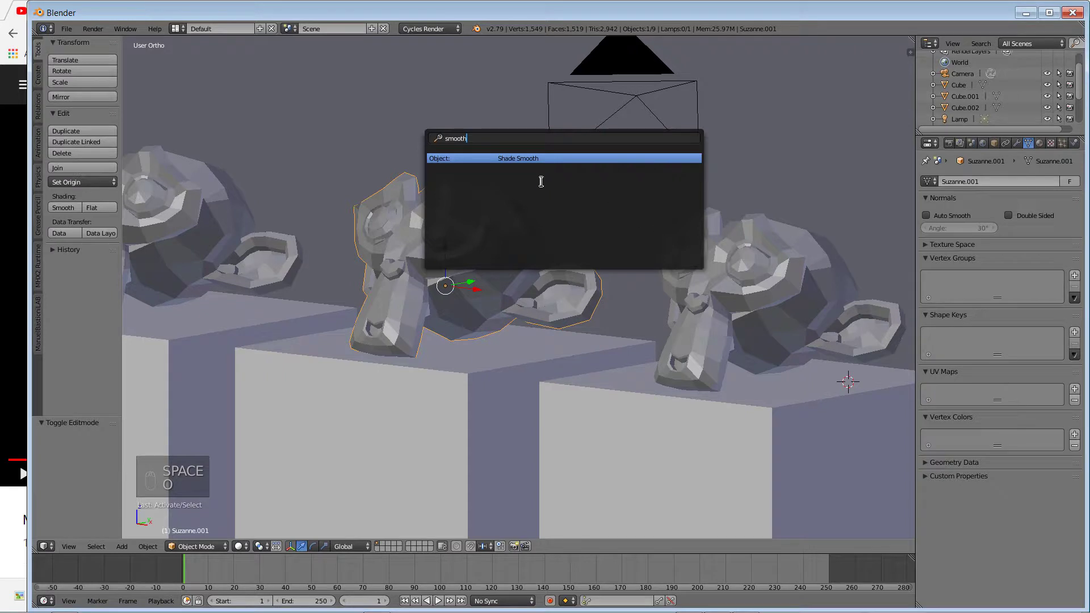
left_click(531, 159)
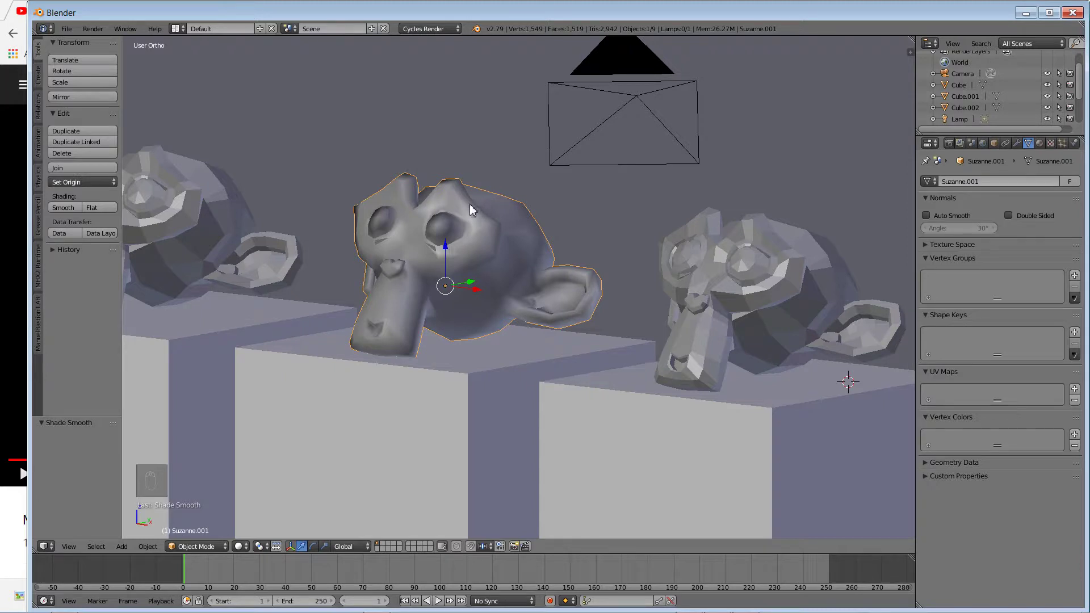
middle_click_drag(472, 239, 478, 237)
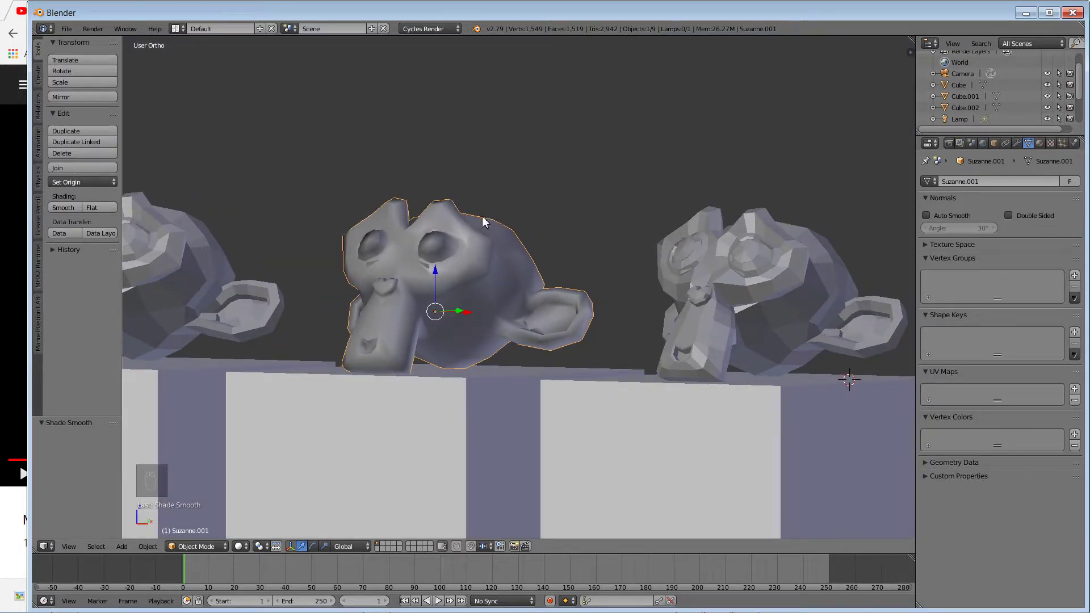
middle_click_drag(432, 225, 471, 320)
Step: Duplicate the left cube with its Suzanne and place the copy left of the row
scroll(482, 296, "down", 5)
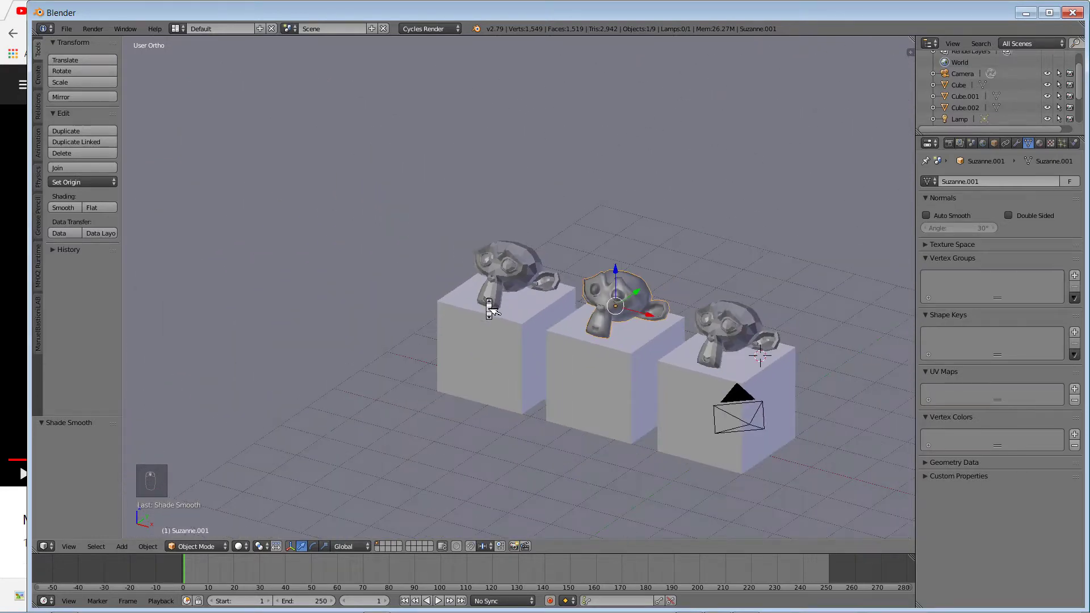
right_click(483, 330)
right_click(504, 271, "shift")
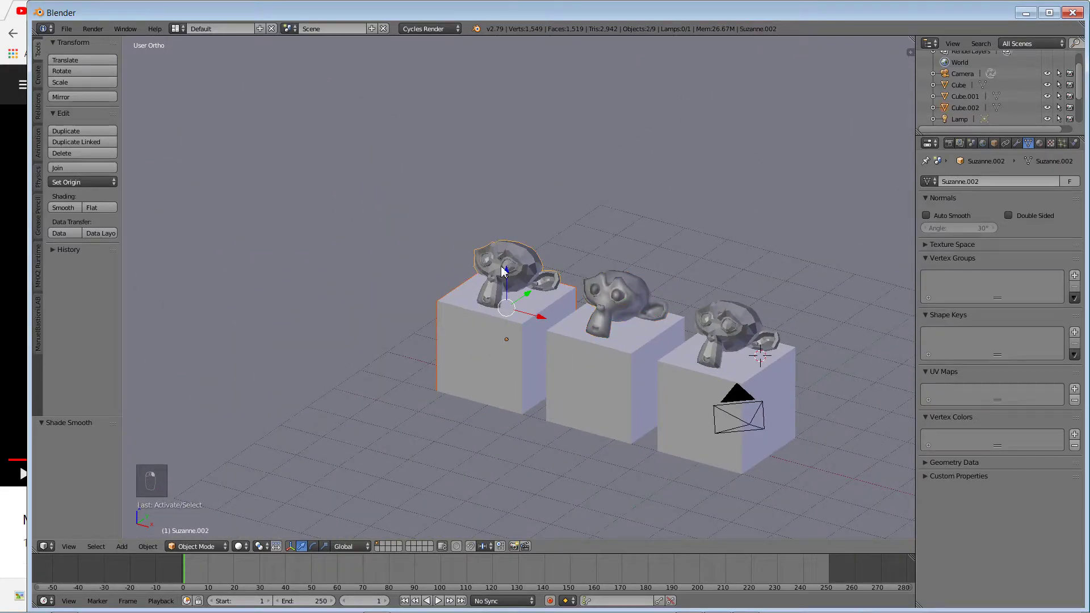
key("shift+d")
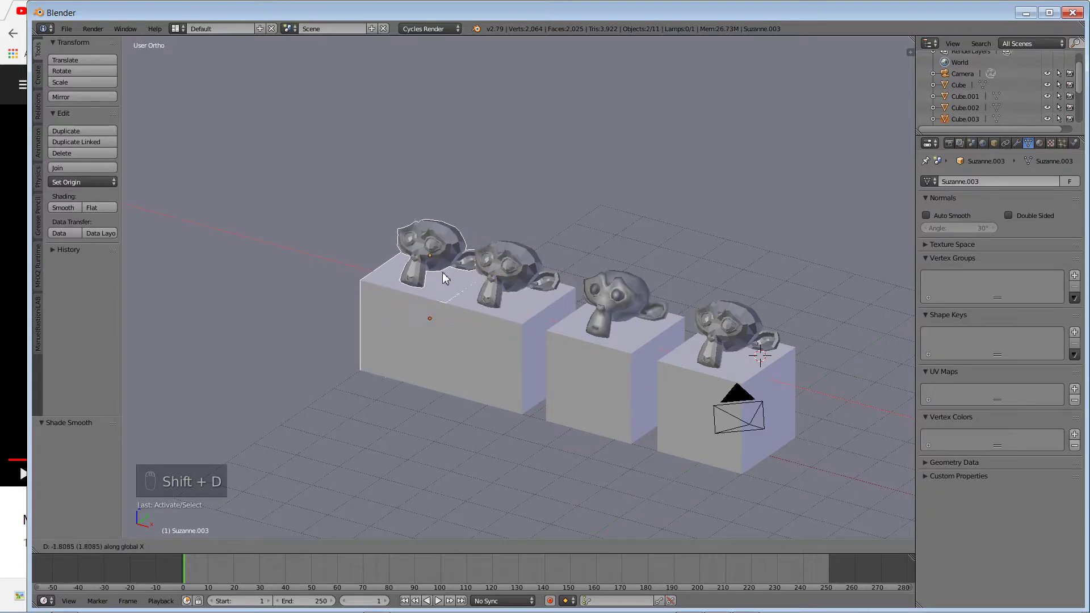
left_click(416, 260)
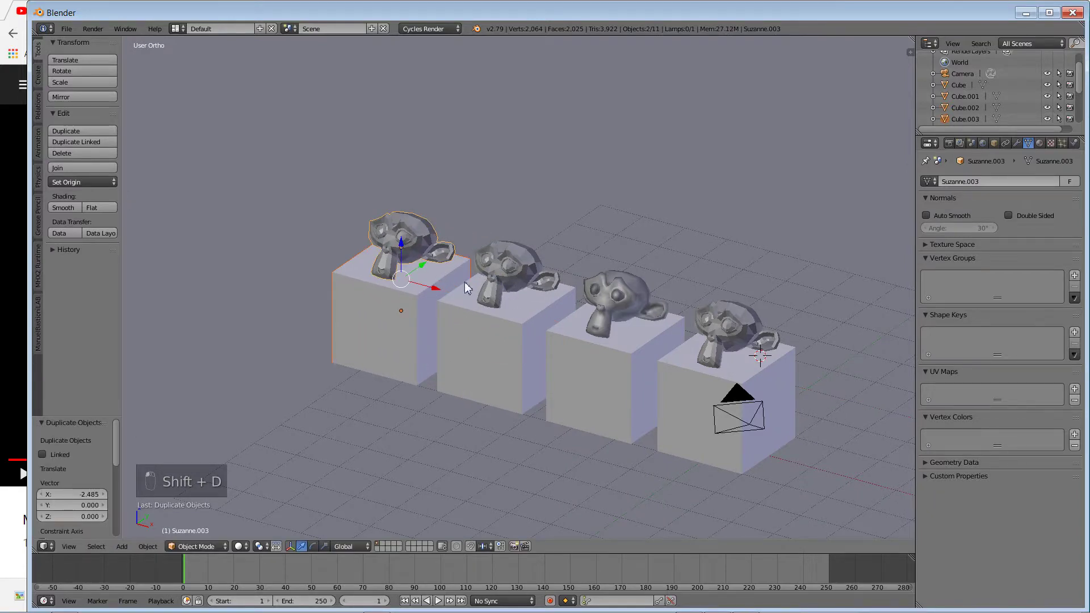
Step: Select the flat-shaded monkey Suzanne.002
scroll(505, 292, "up", 1)
scroll(504, 293, "up", 3)
right_click(532, 263)
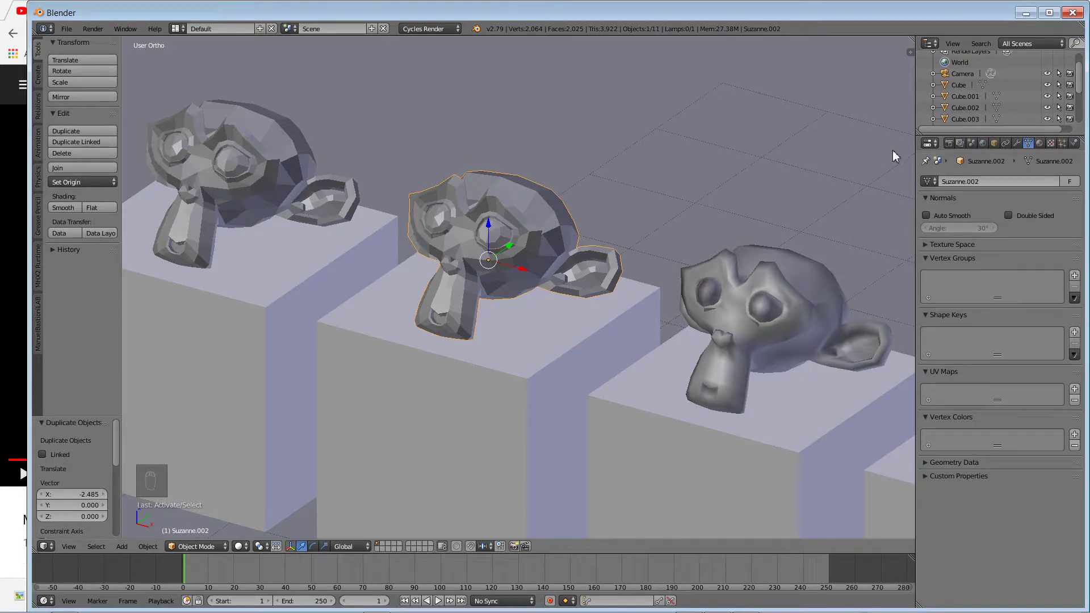
Step: Give Suzanne.002 a Subdivision Surface modifier via the Modifiers tab
left_click(1018, 143)
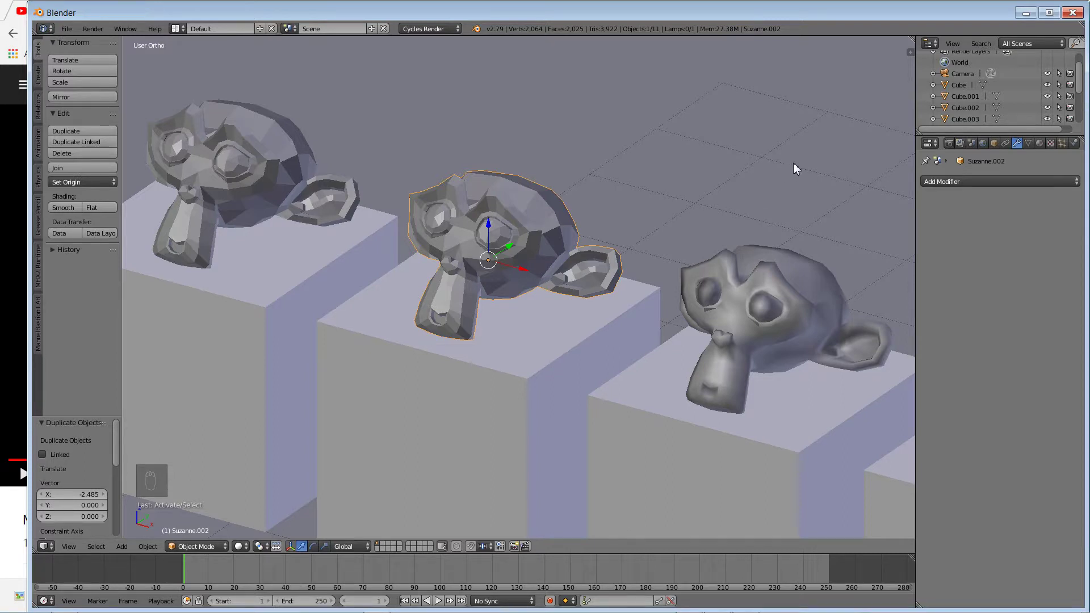
left_click(974, 183)
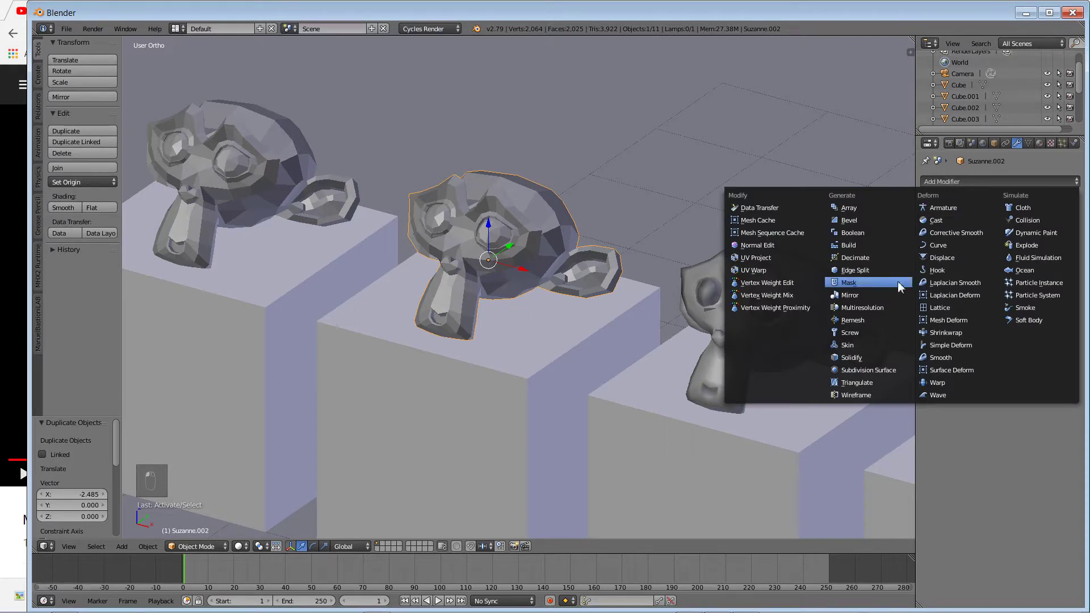
left_click(886, 370)
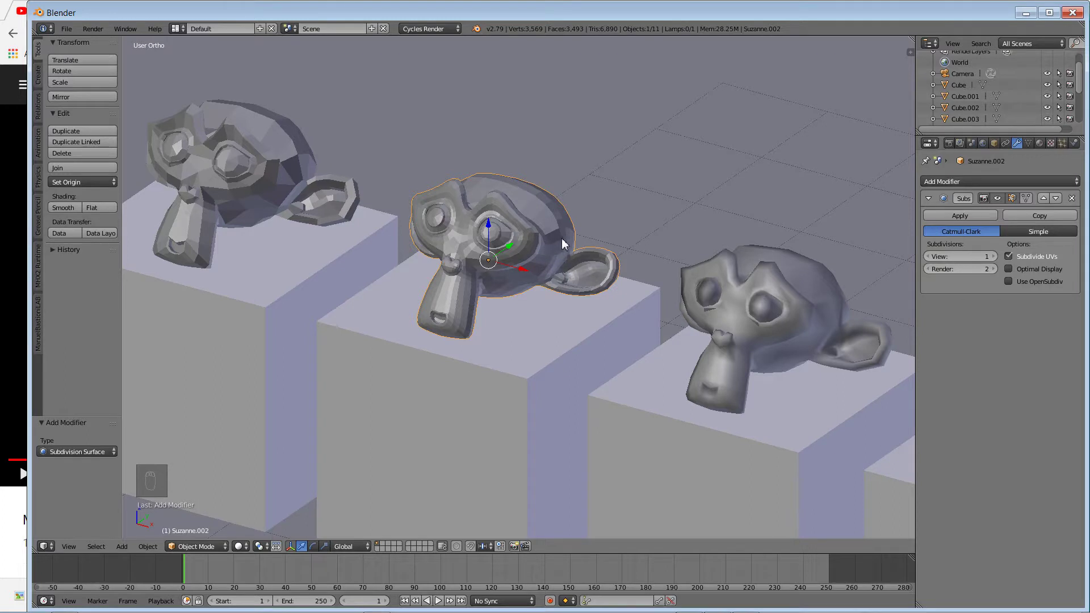
Step: Add a Subdivision Surface modifier to the leftmost monkey, Suzanne.003
right_click(267, 171)
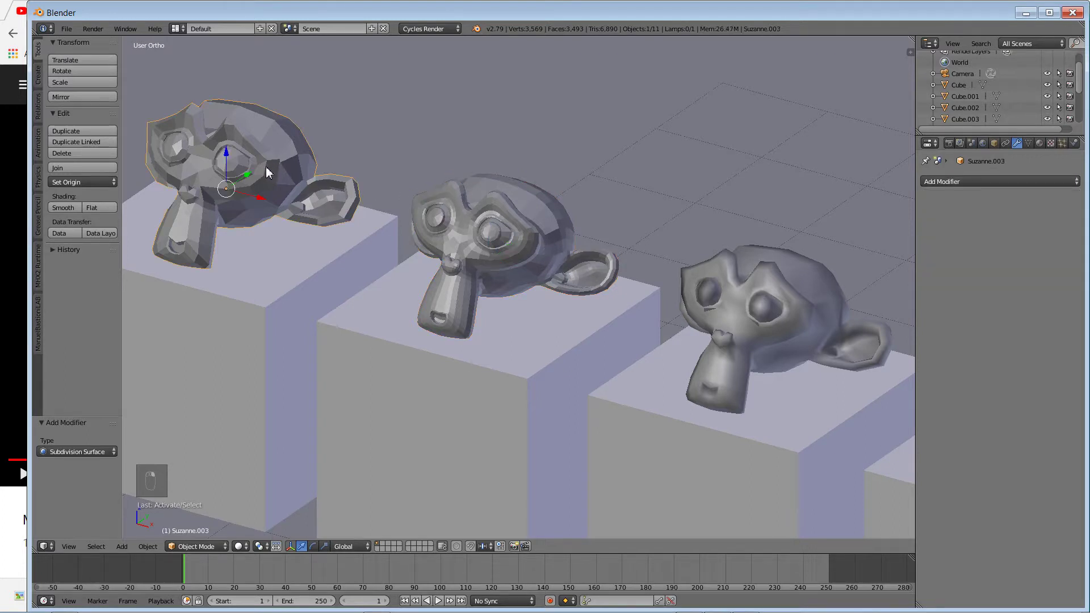
left_click(960, 181)
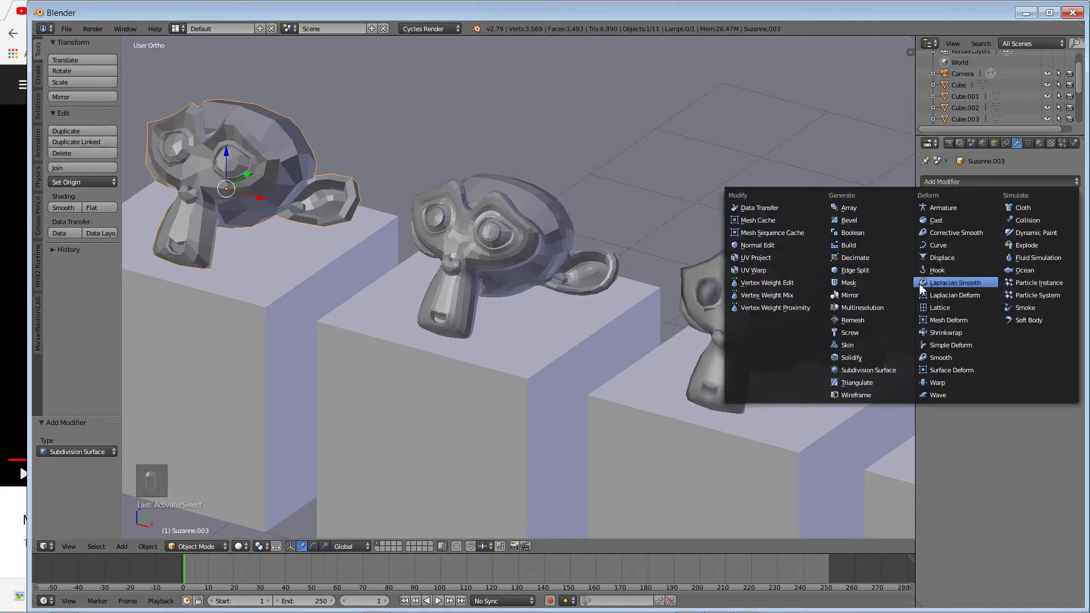
left_click(867, 372)
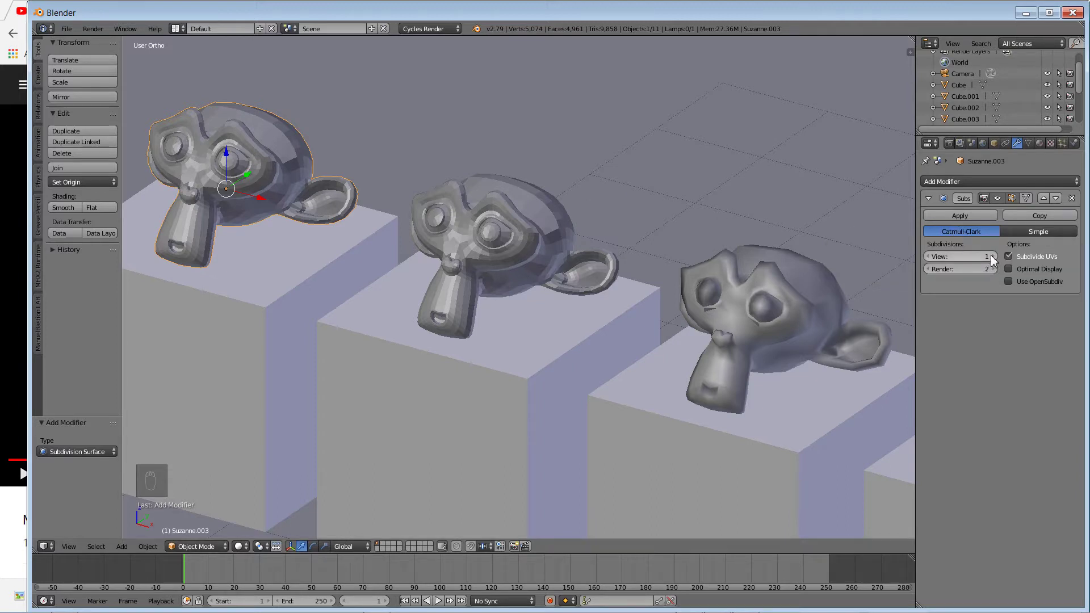
Step: Set the modifier's viewport subdivisions to 3
left_click(994, 257)
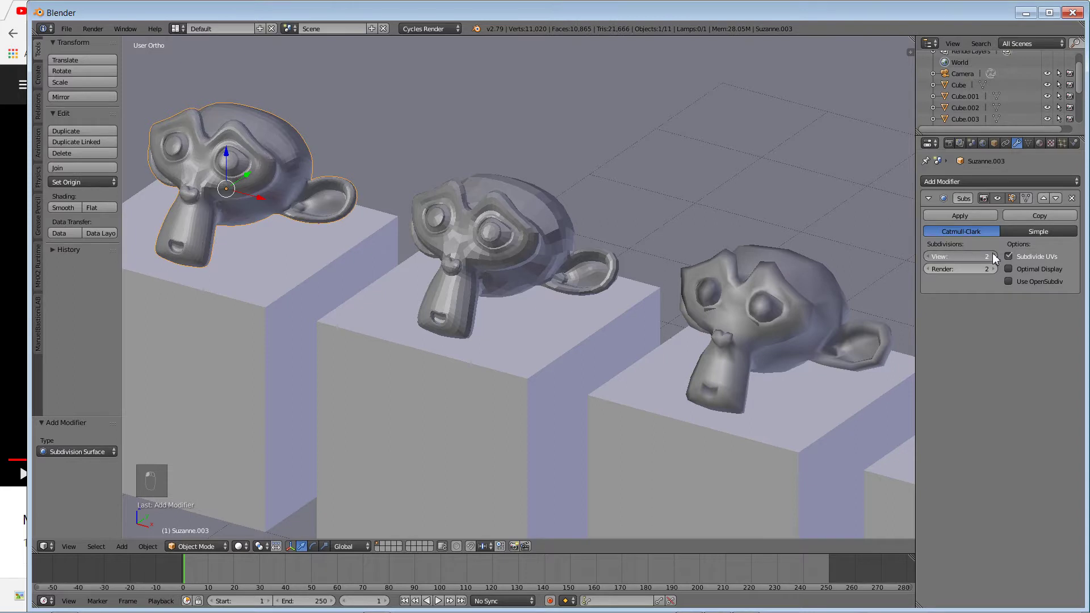
left_click(995, 257)
left_click(994, 256)
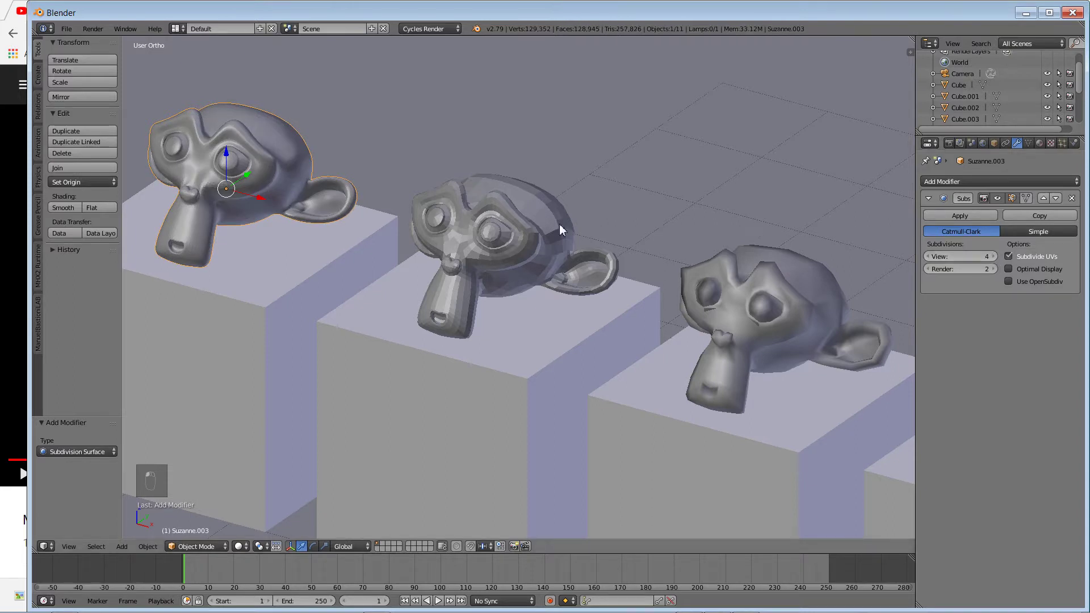
left_click(928, 256)
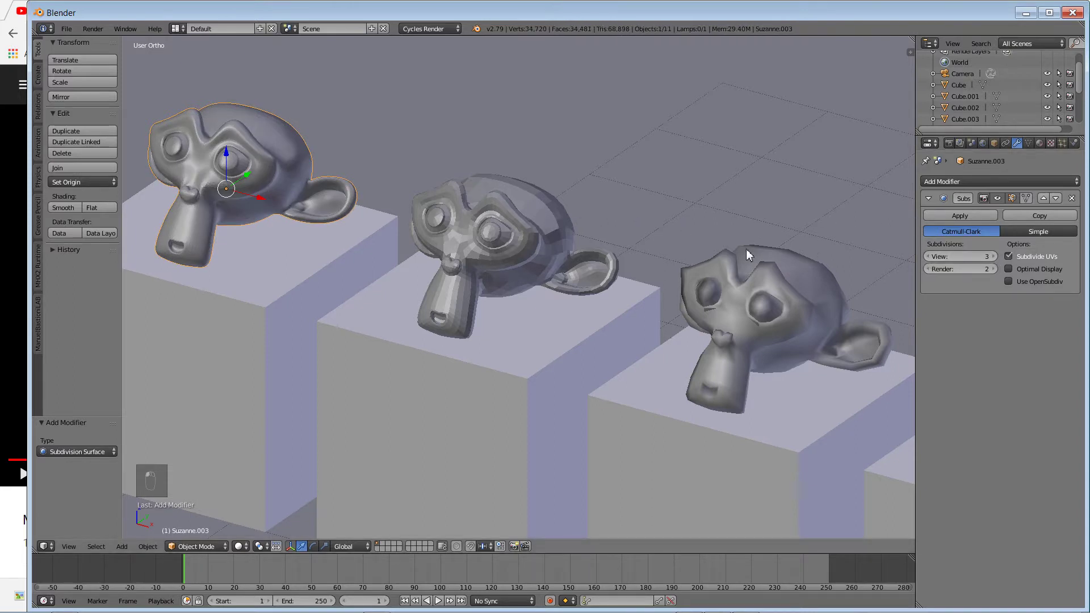
scroll(334, 231, "up", 10)
middle_click_drag(306, 216, 510, 134, "shift")
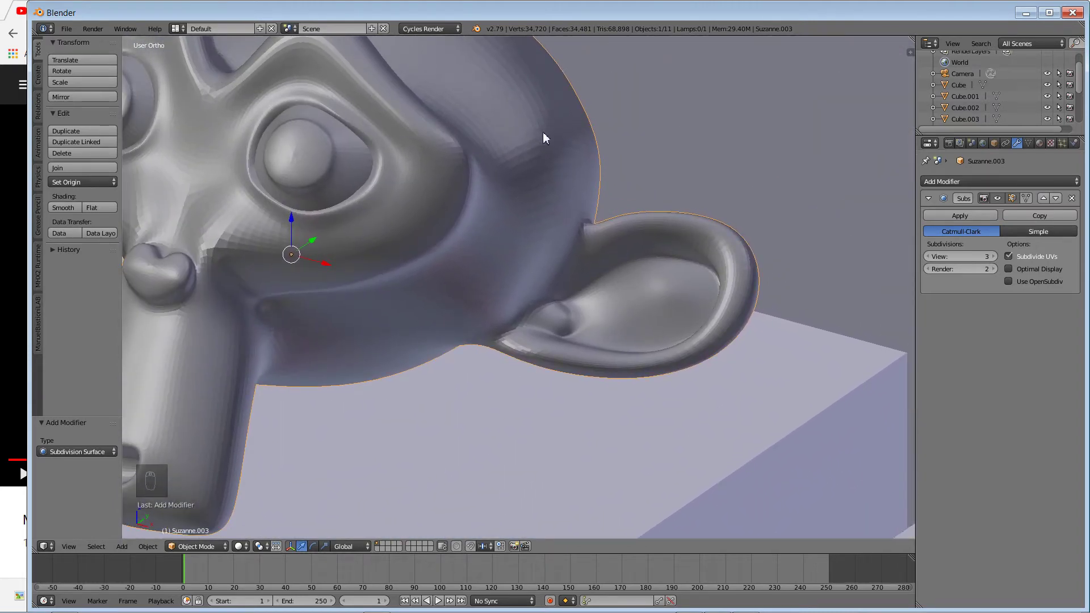
Step: Apply Smooth shading to the leftmost subdivided monkey
left_click(65, 210)
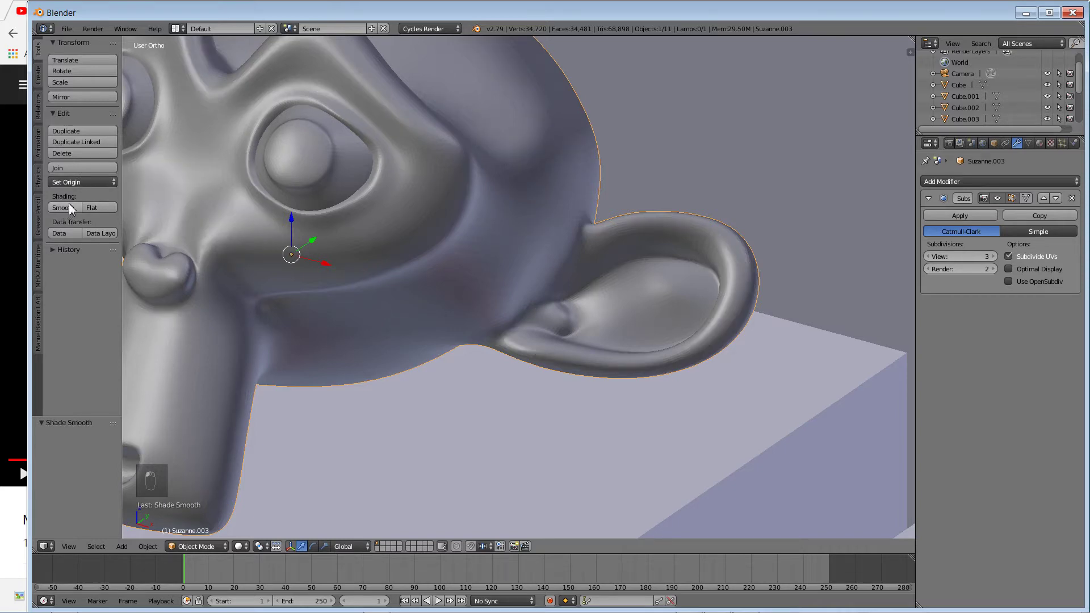
middle_click_drag(458, 206, 454, 211, "ctrl")
middle_click_drag(558, 253, 609, 185, "shift")
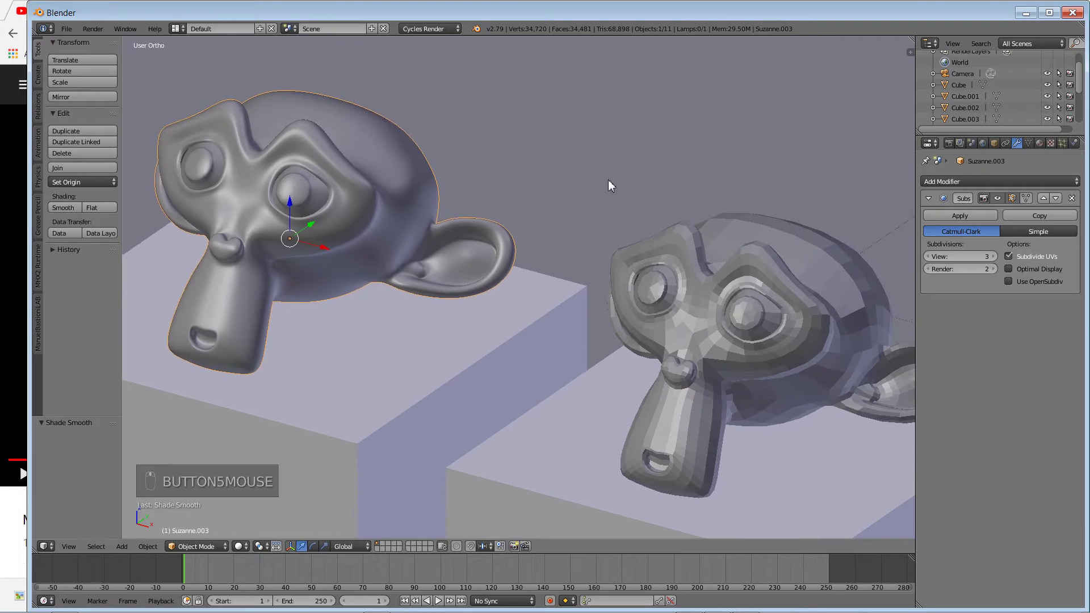
Step: Set the Subdivision Surface viewport level to 2
left_click(928, 257)
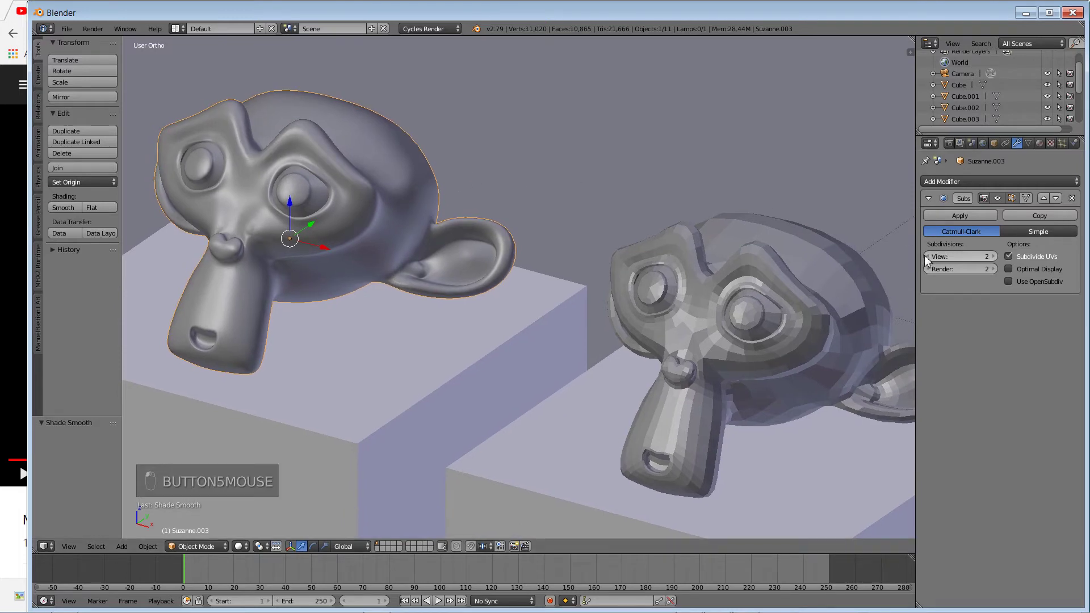
left_click(927, 258)
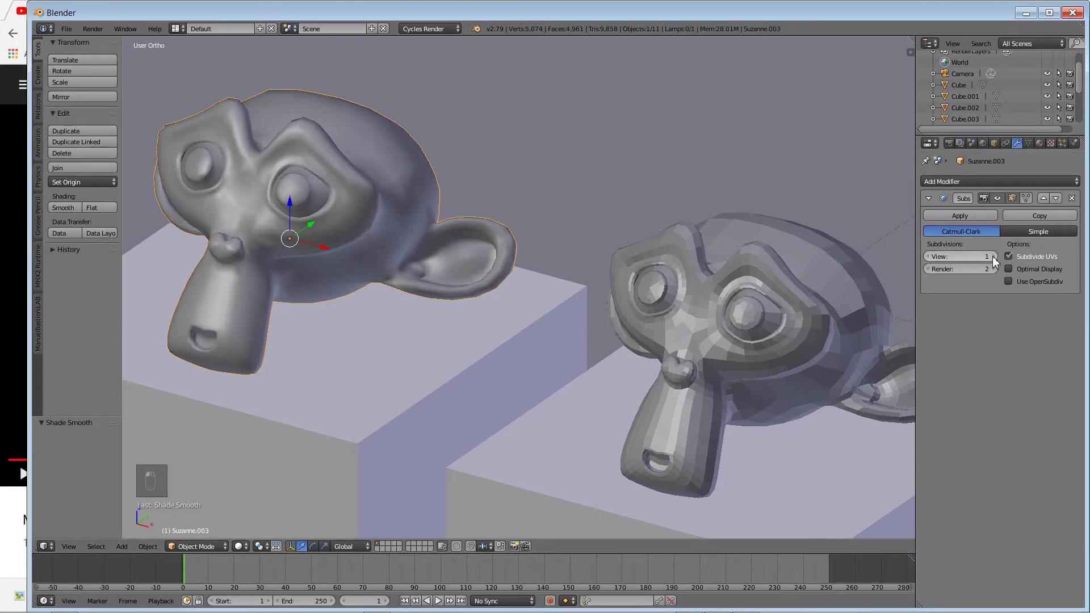
left_click(995, 257)
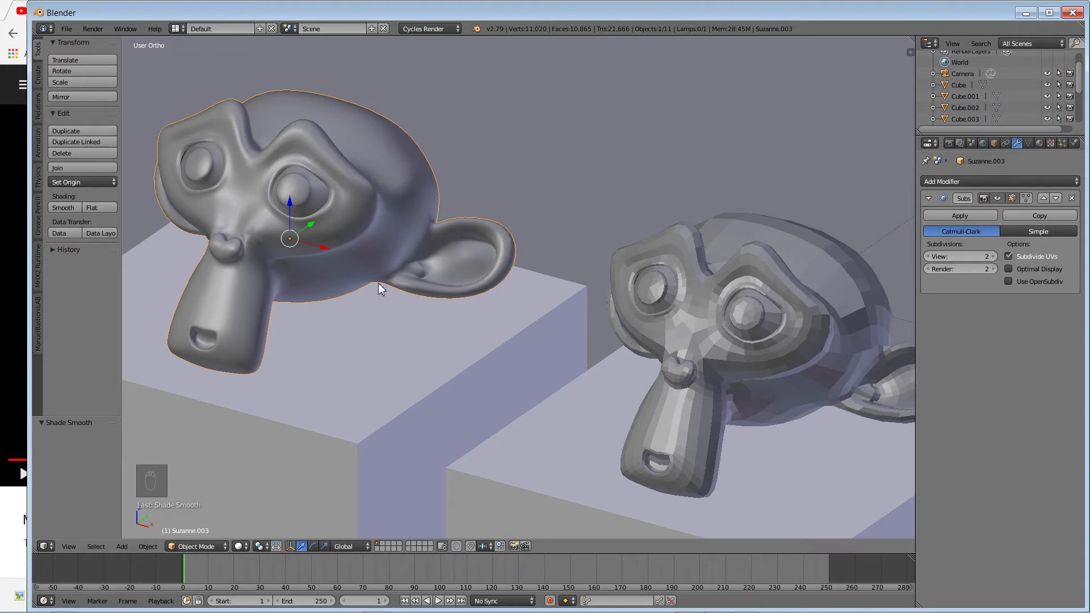
Step: Pan across each monkey up close, then frame the whole row of four cubes
middle_click_drag(763, 363, 477, 262, "shift")
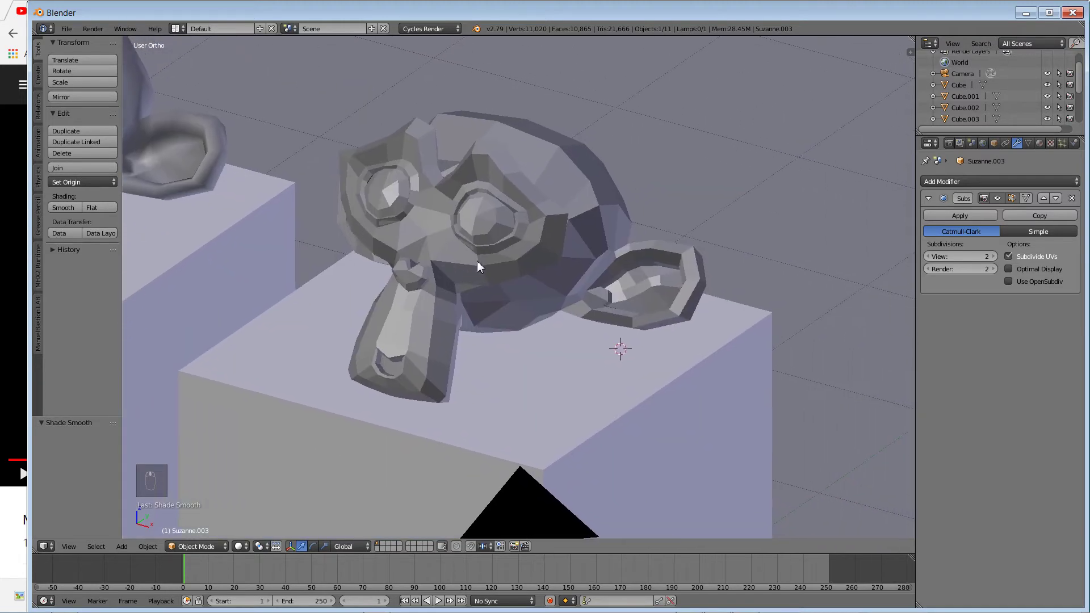
mouse_move(381, 233)
middle_mouse_down("shift")
mouse_move(395, 236)
mouse_move(357, 271)
mouse_move(590, 327)
mouse_move(509, 271)
middle_mouse_up("shift")
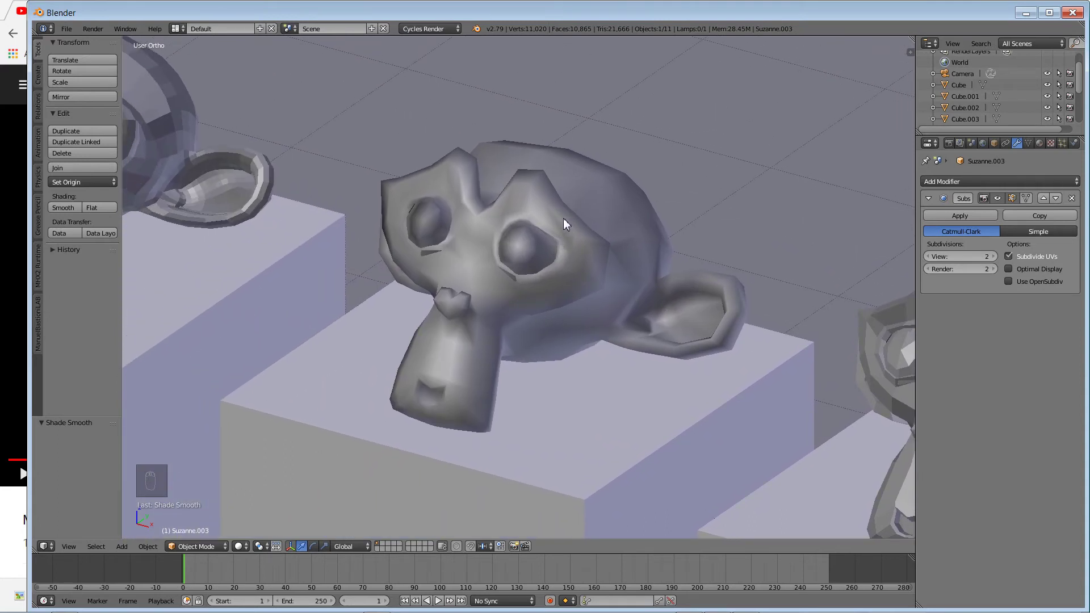
middle_click_drag(335, 261, 528, 366, "shift")
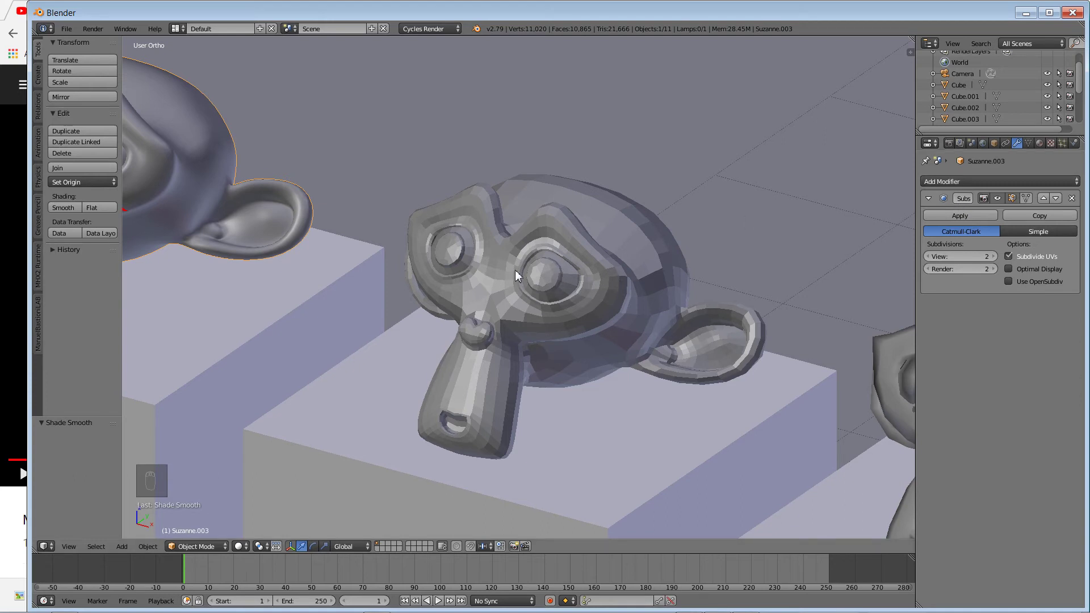
middle_click_drag(400, 277, 636, 368, "shift")
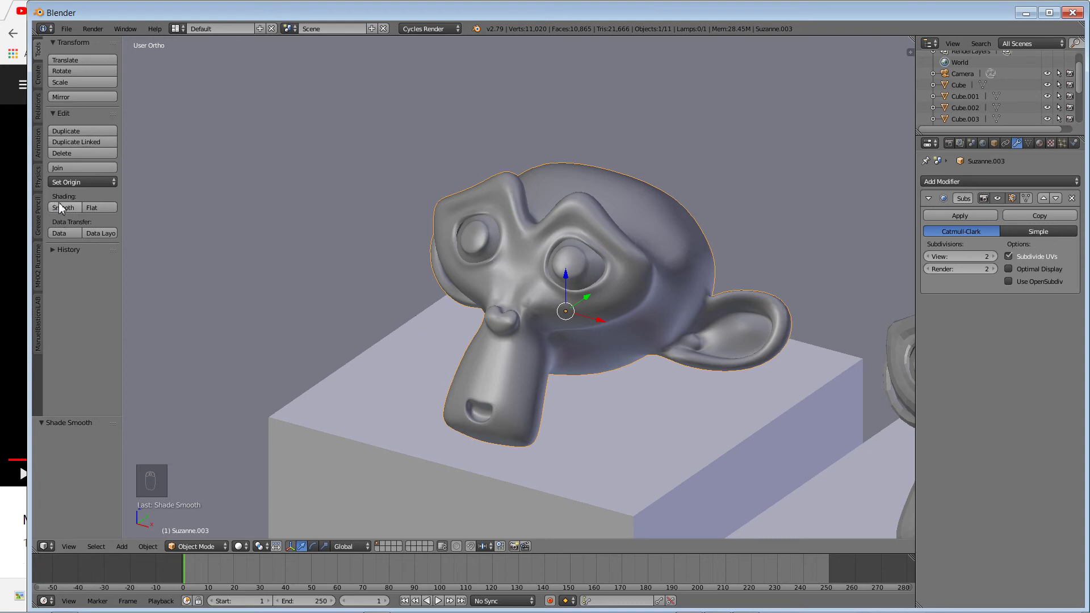
scroll(729, 261, "down", 5)
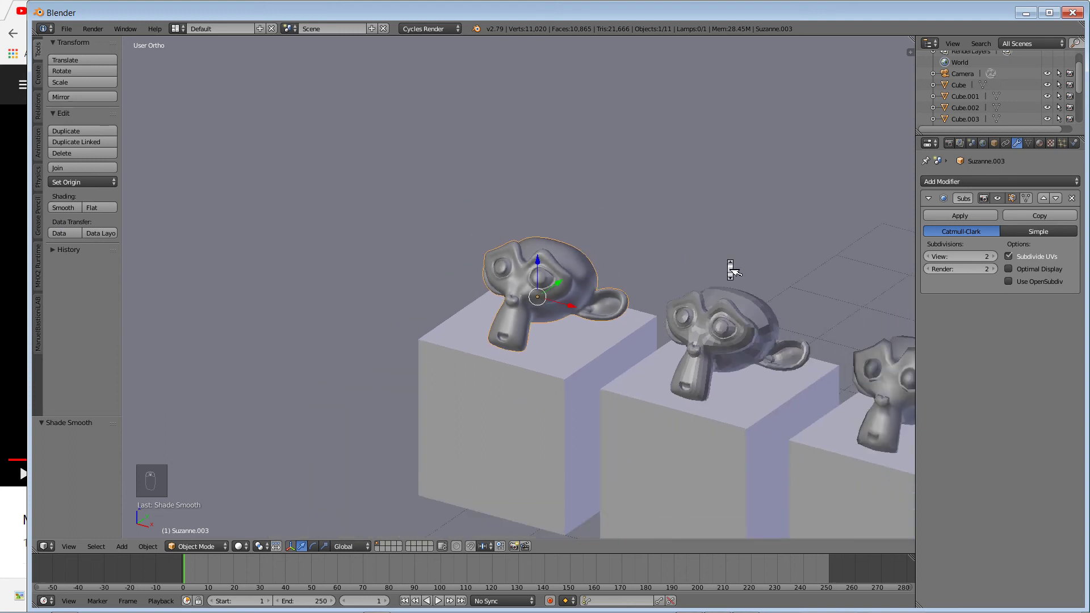
middle_click_drag(730, 253, 567, 193, "shift")
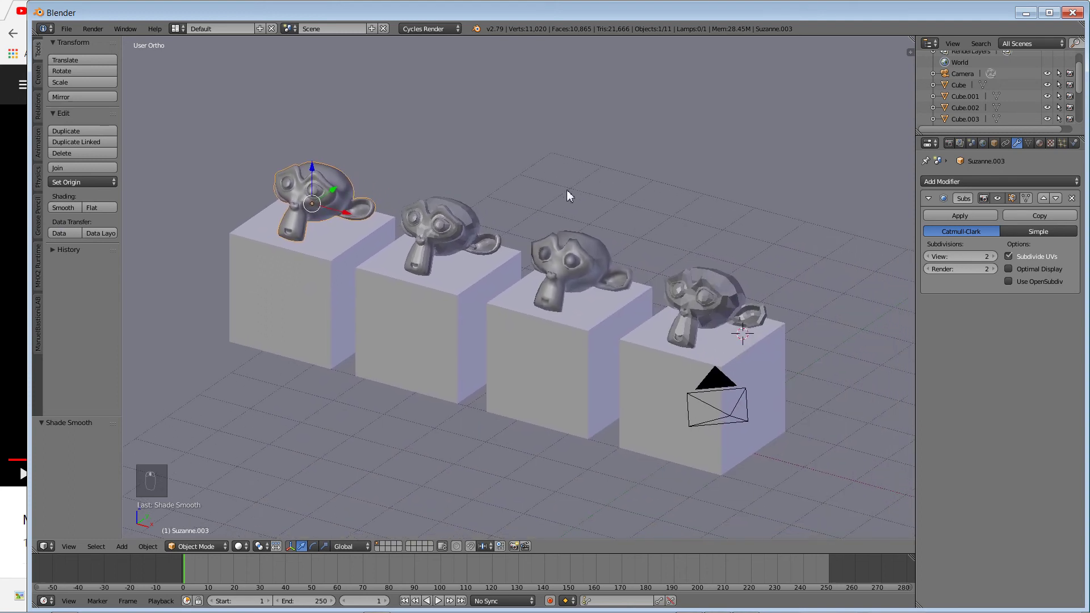